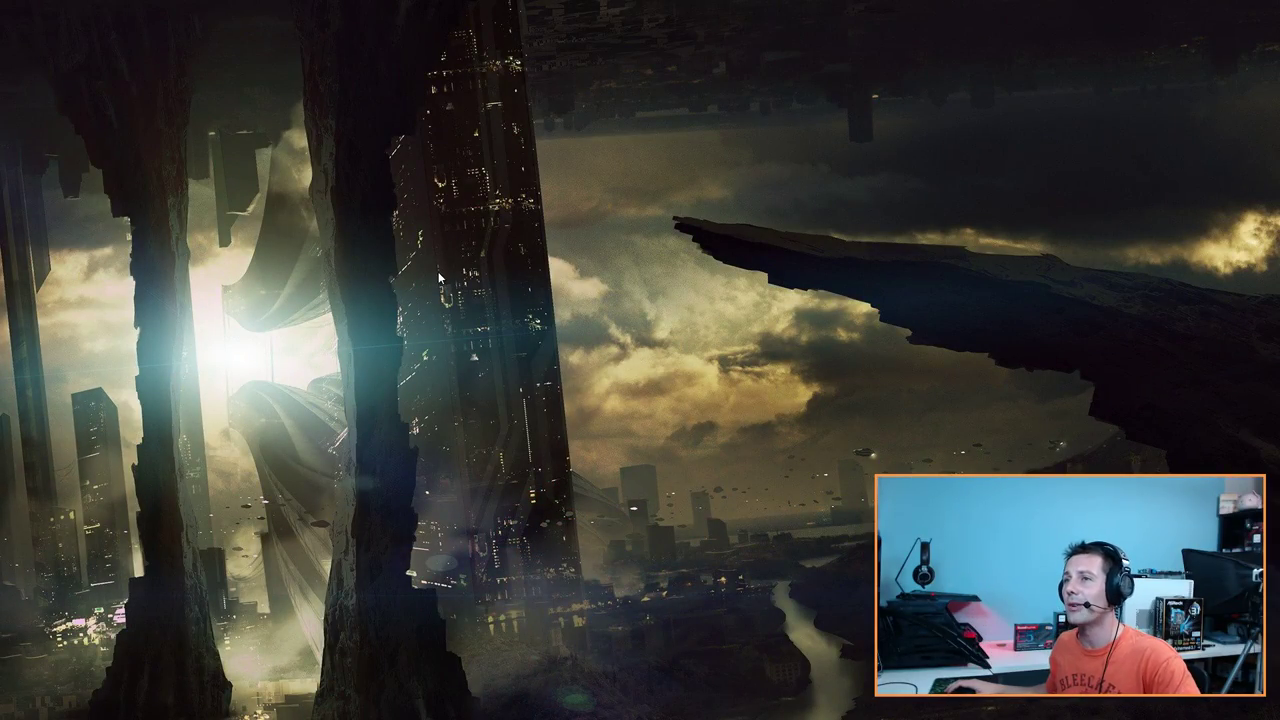
# Step: Launch the NVIDIA Control Panel from the desktop right-click menu
pyautogui.rightClick(438, 271)
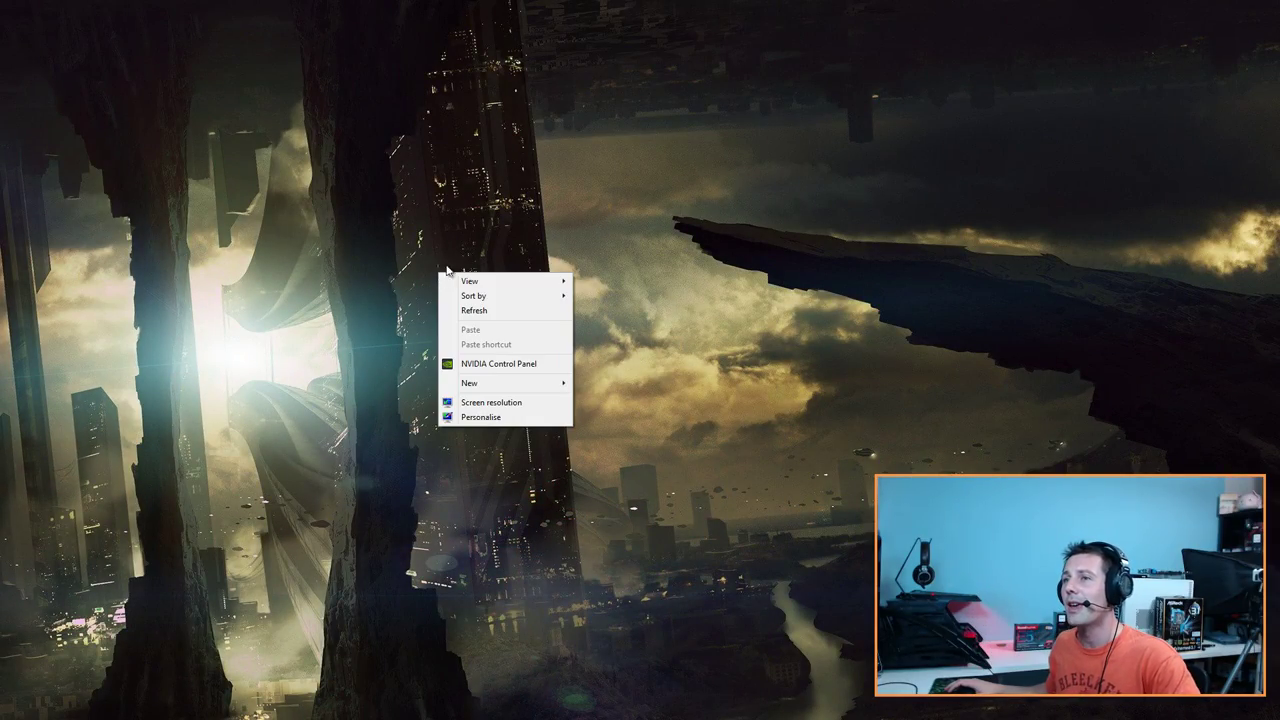
pyautogui.click(505, 364)
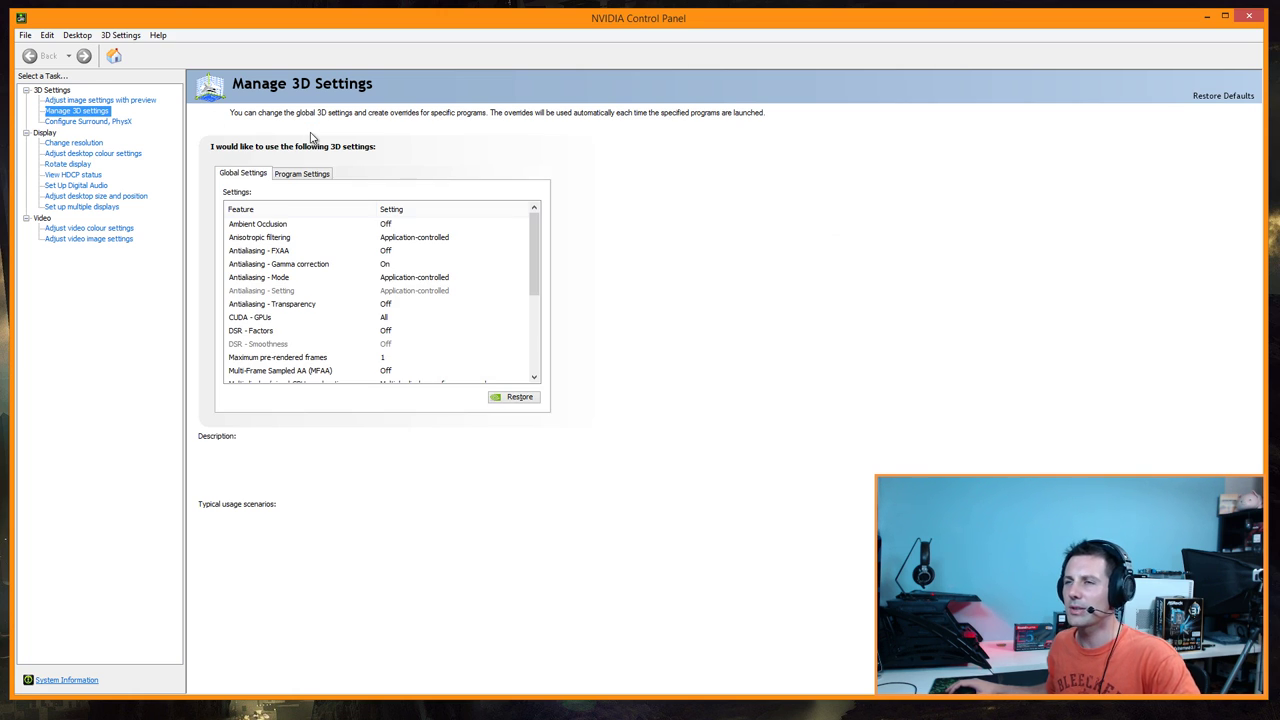
pyautogui.click(60, 101)
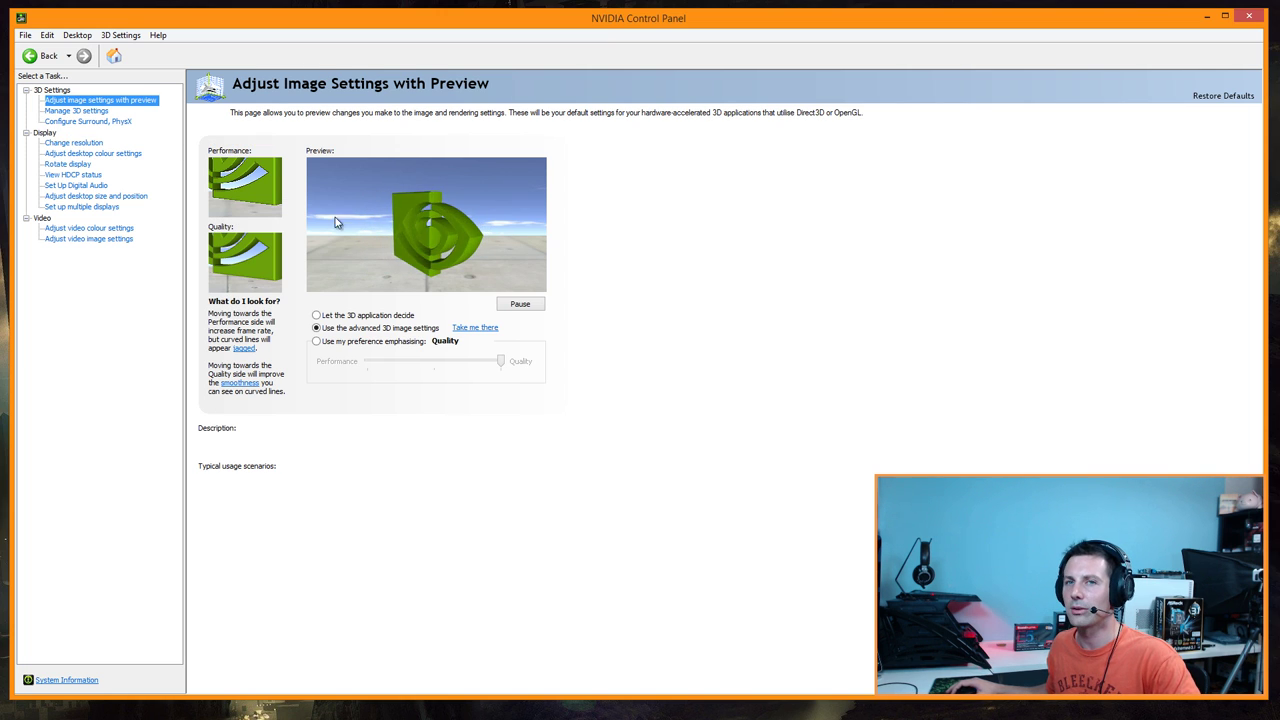
pyautogui.moveTo(372, 333)
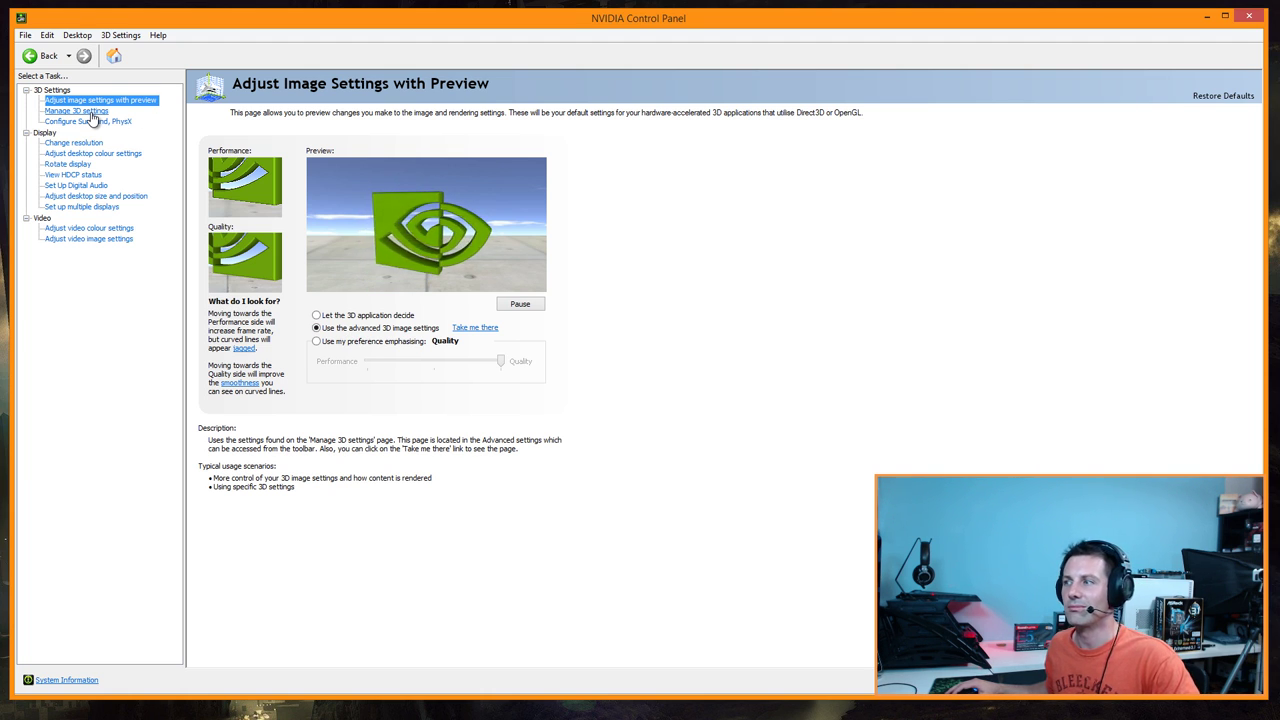
pyautogui.moveTo(320, 342)
pyautogui.click(485, 366)
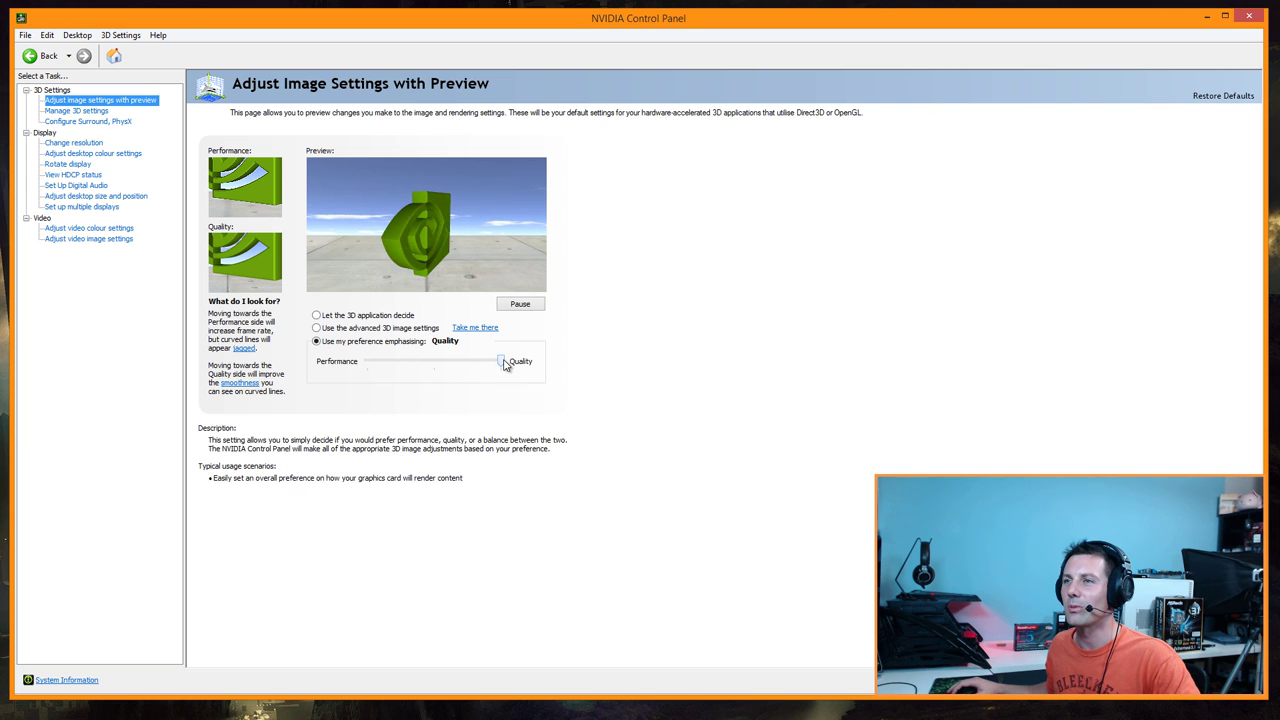
pyautogui.click(318, 329)
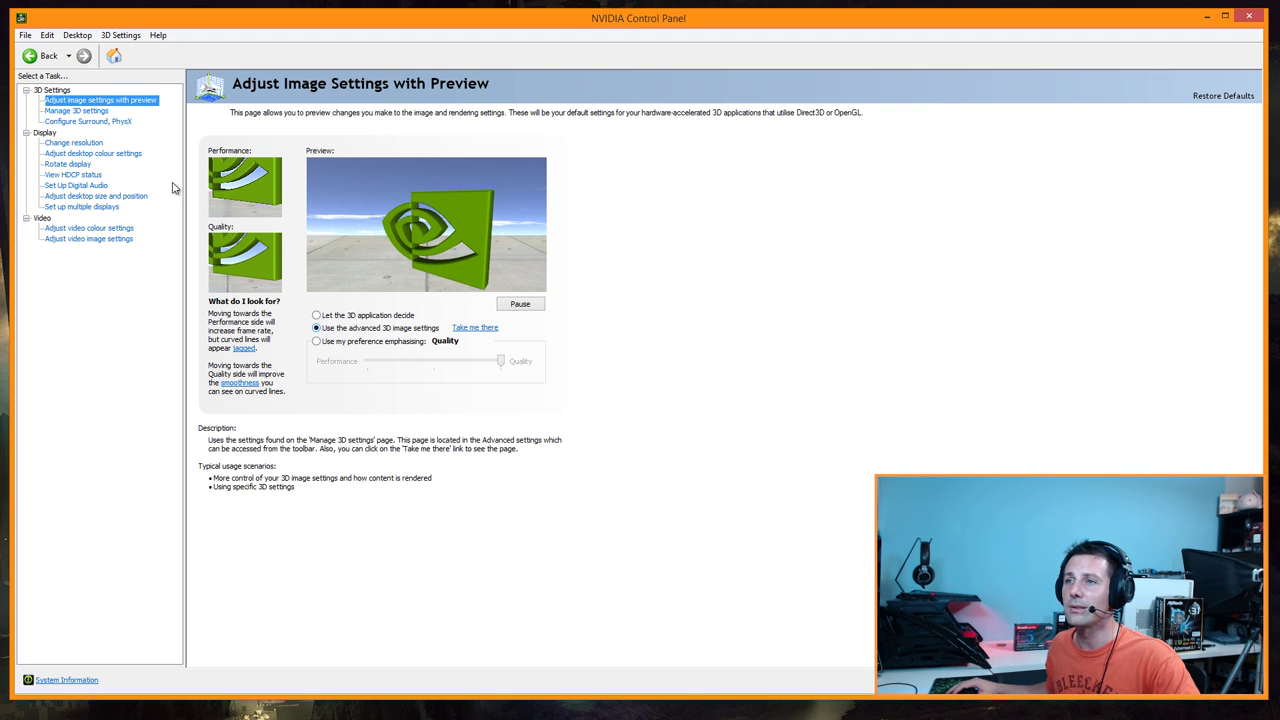
pyautogui.click(88, 111)
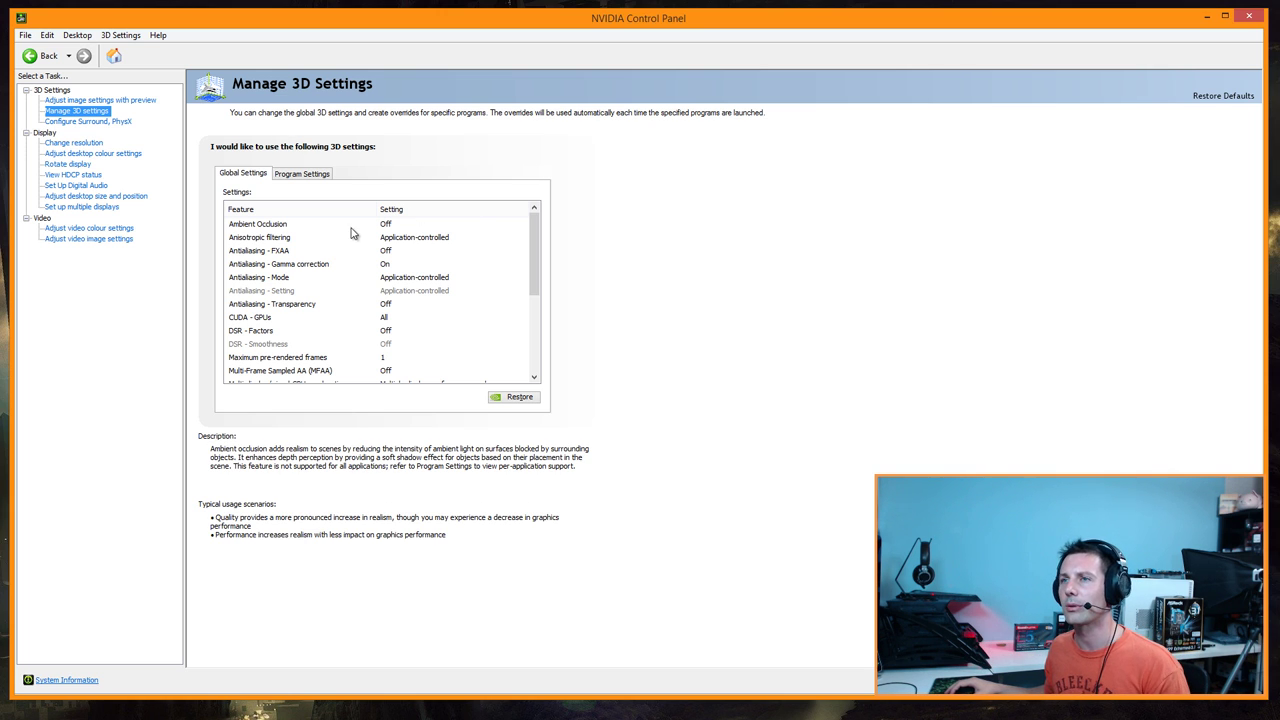
pyautogui.click(282, 228)
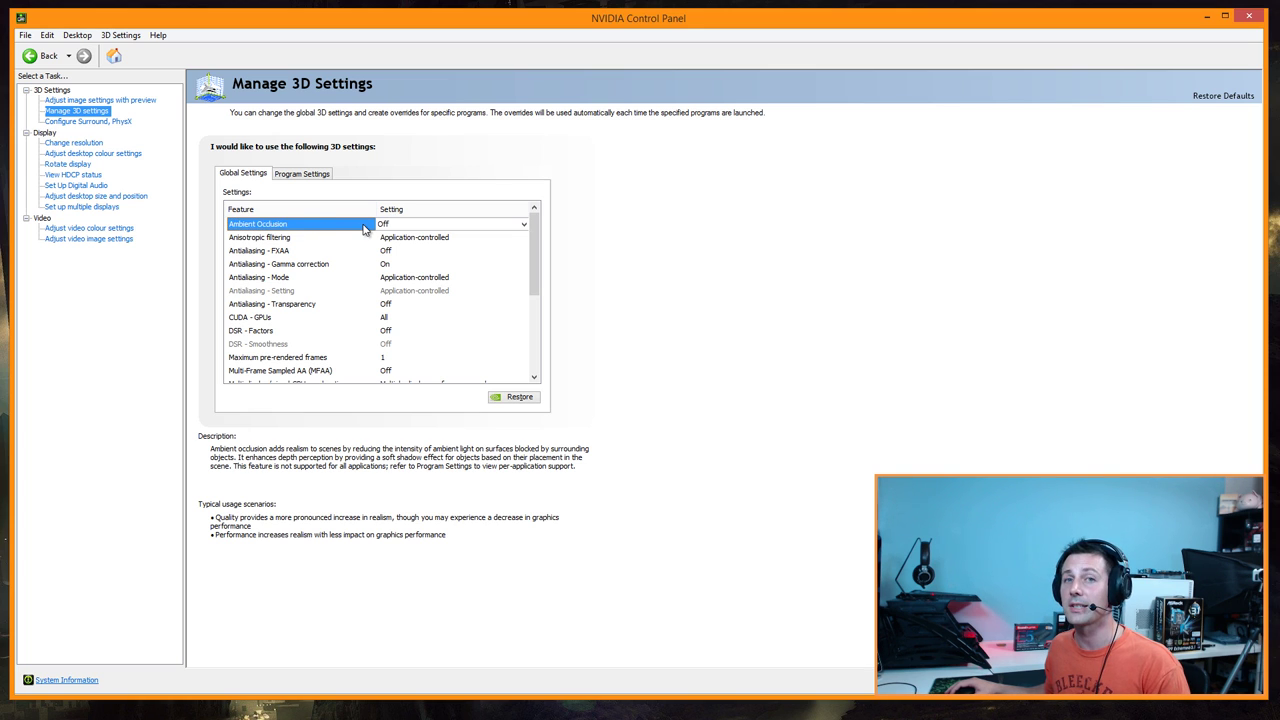
pyautogui.click(405, 228)
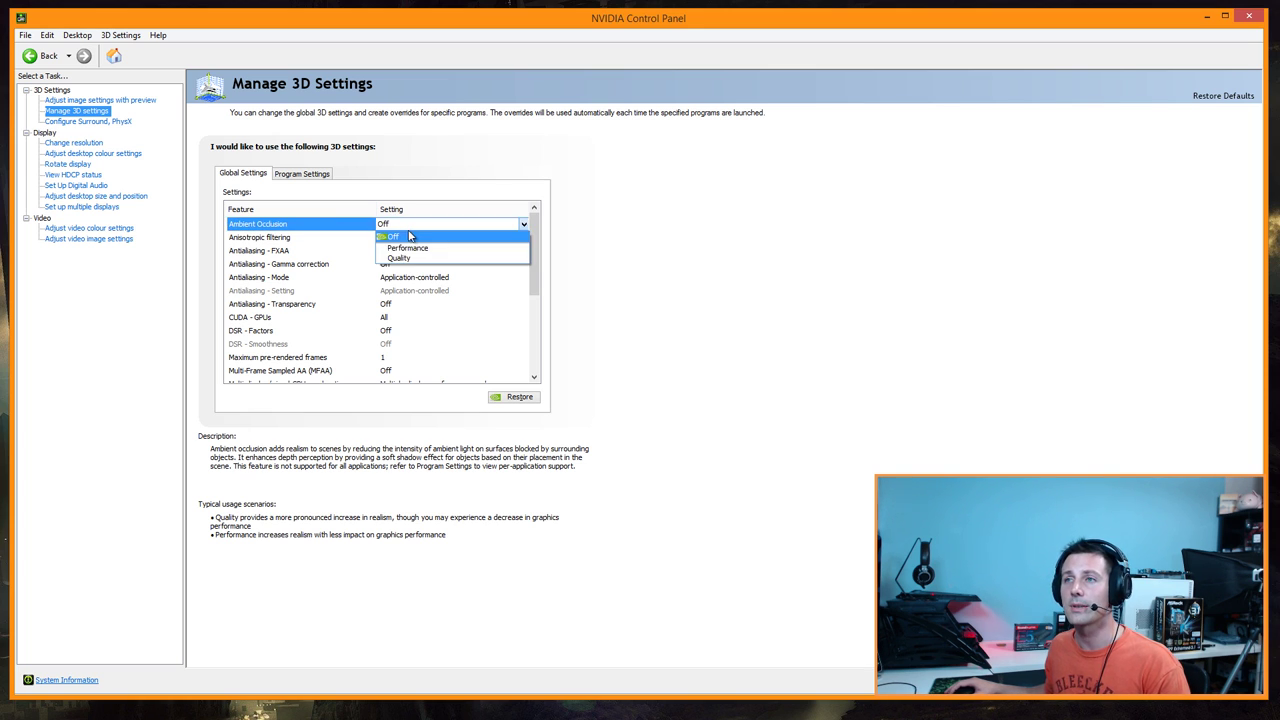
pyautogui.click(410, 237)
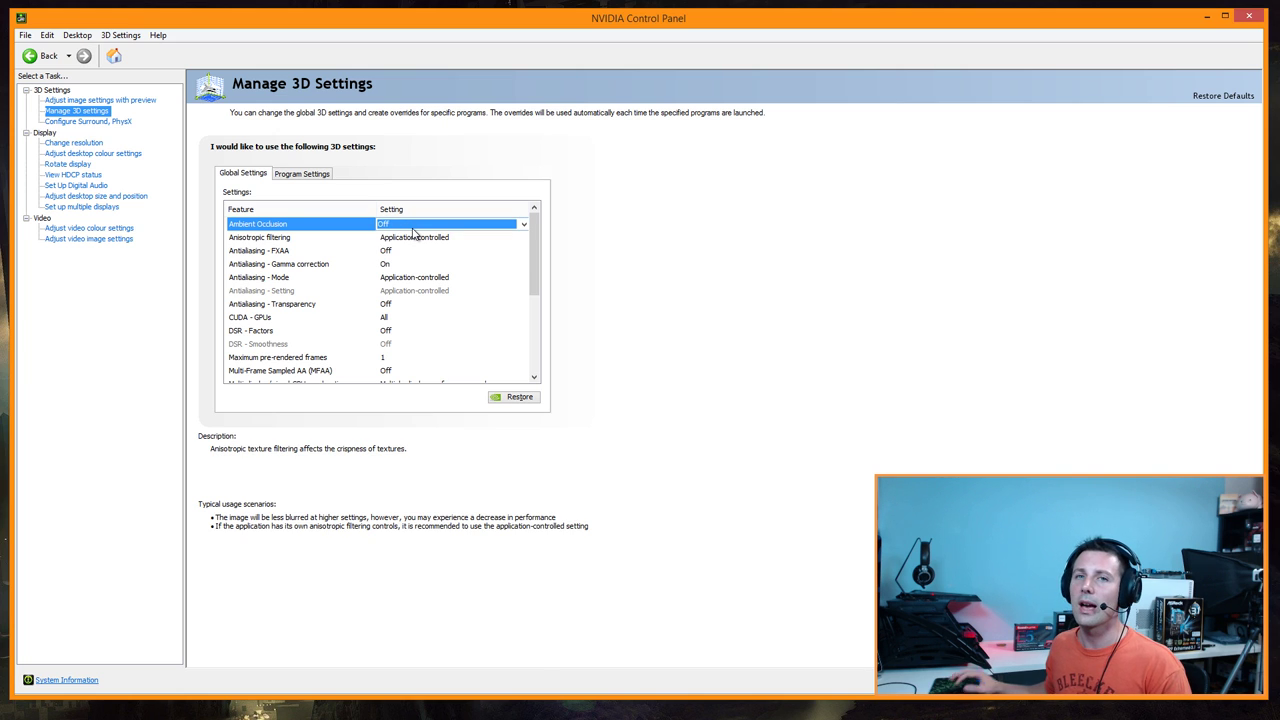
pyautogui.click(413, 226)
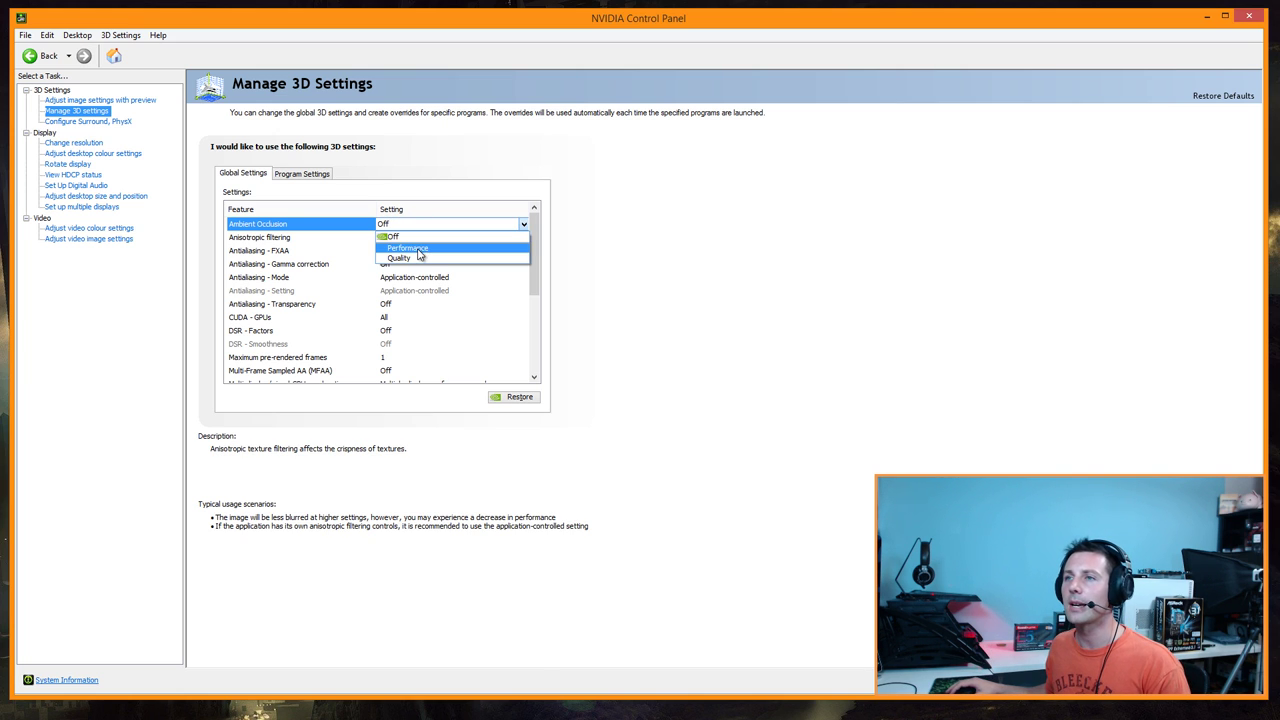
pyautogui.click(382, 238)
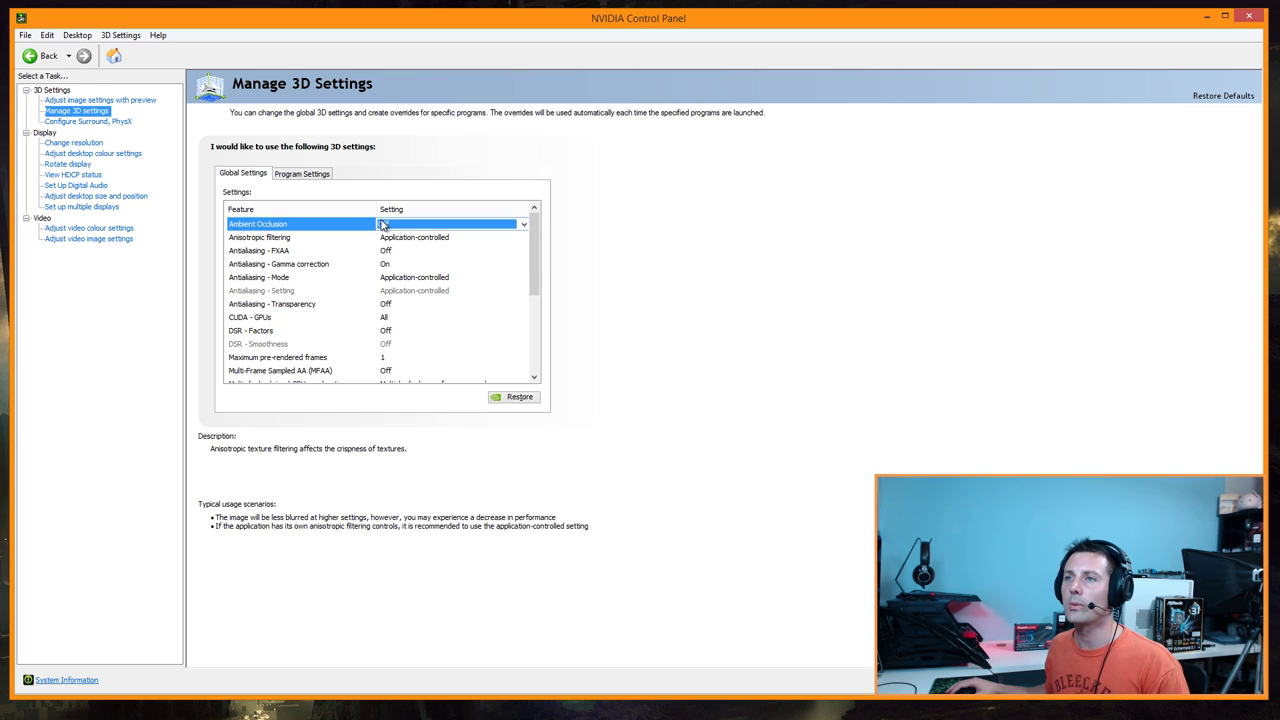
pyautogui.click(290, 238)
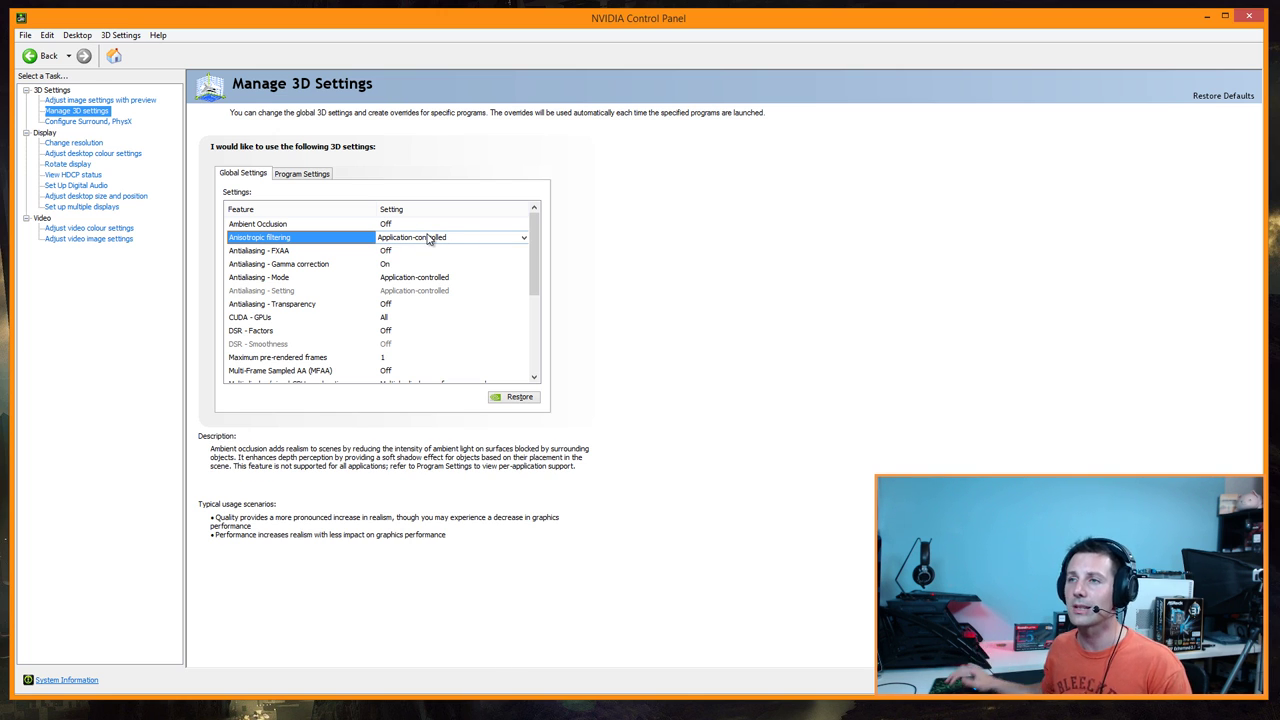
# Step: Change global Anisotropic filtering to 16x, leaving Antialiasing - FXAA Off
pyautogui.click(428, 240)
pyautogui.click(409, 306)
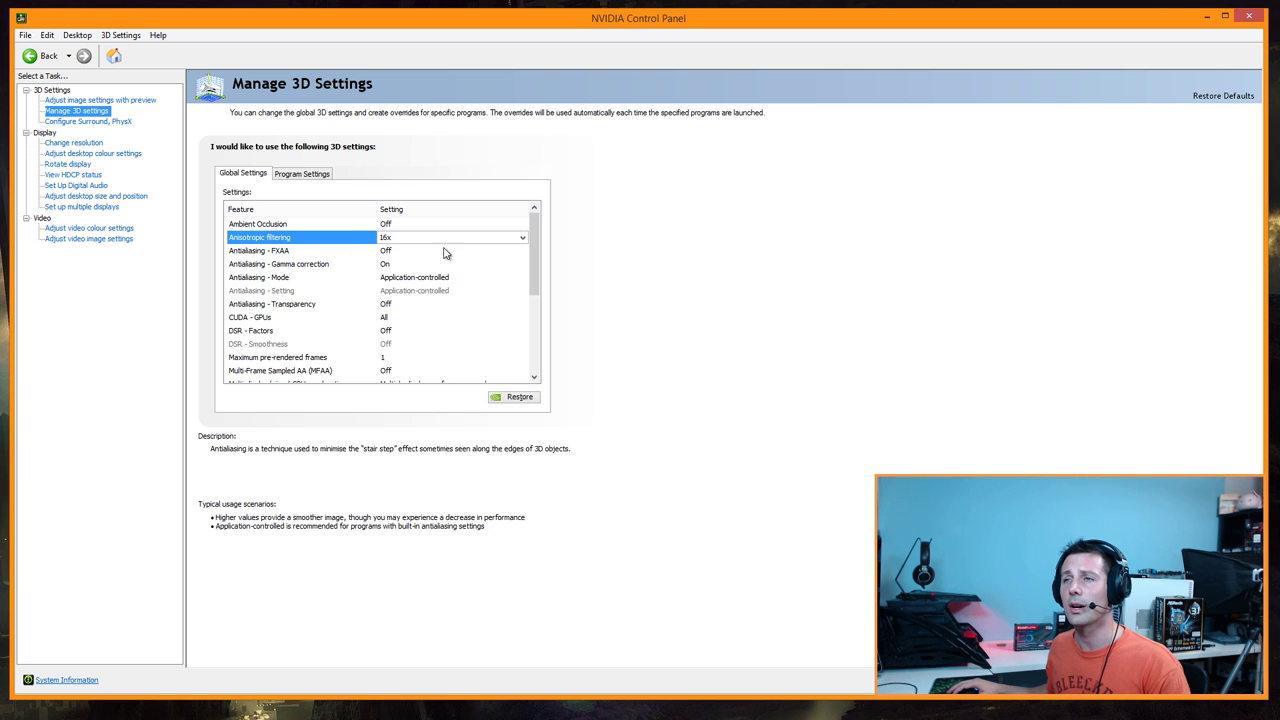
pyautogui.click(285, 252)
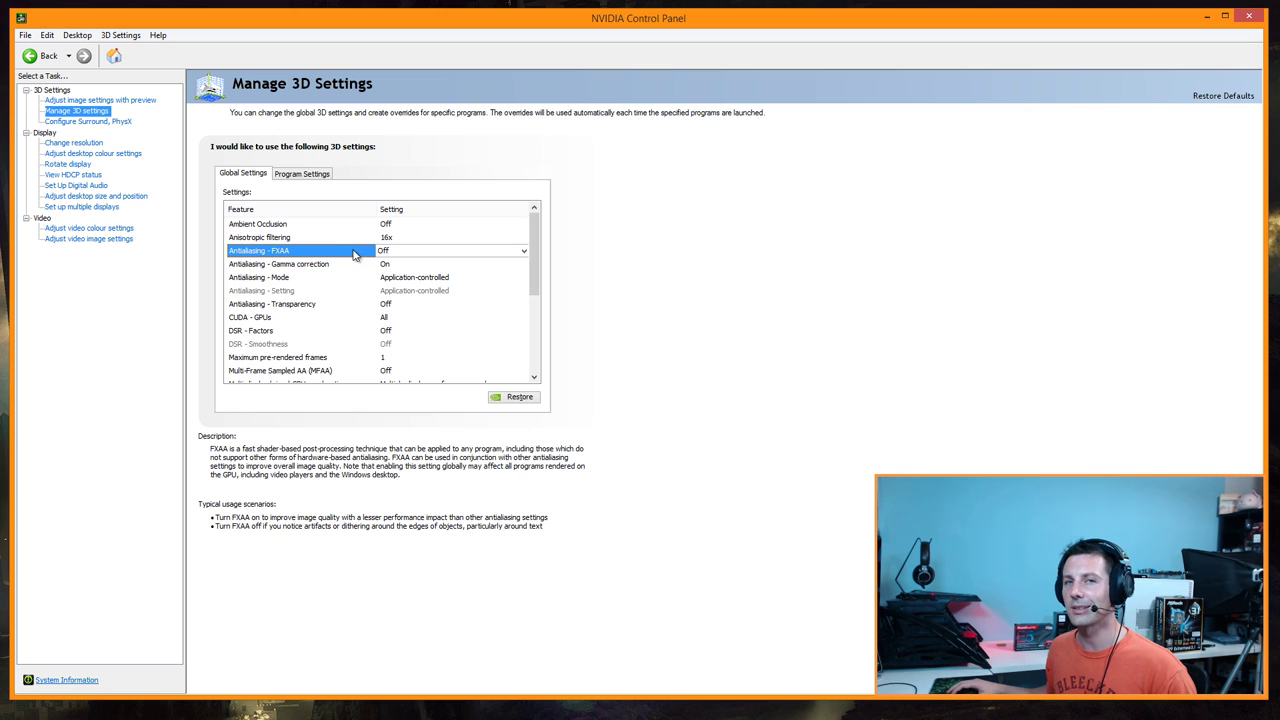
# Step: Check the Antialiasing - Gamma correction choices repeatedly and leave it On
pyautogui.click(300, 264)
pyautogui.click(403, 266)
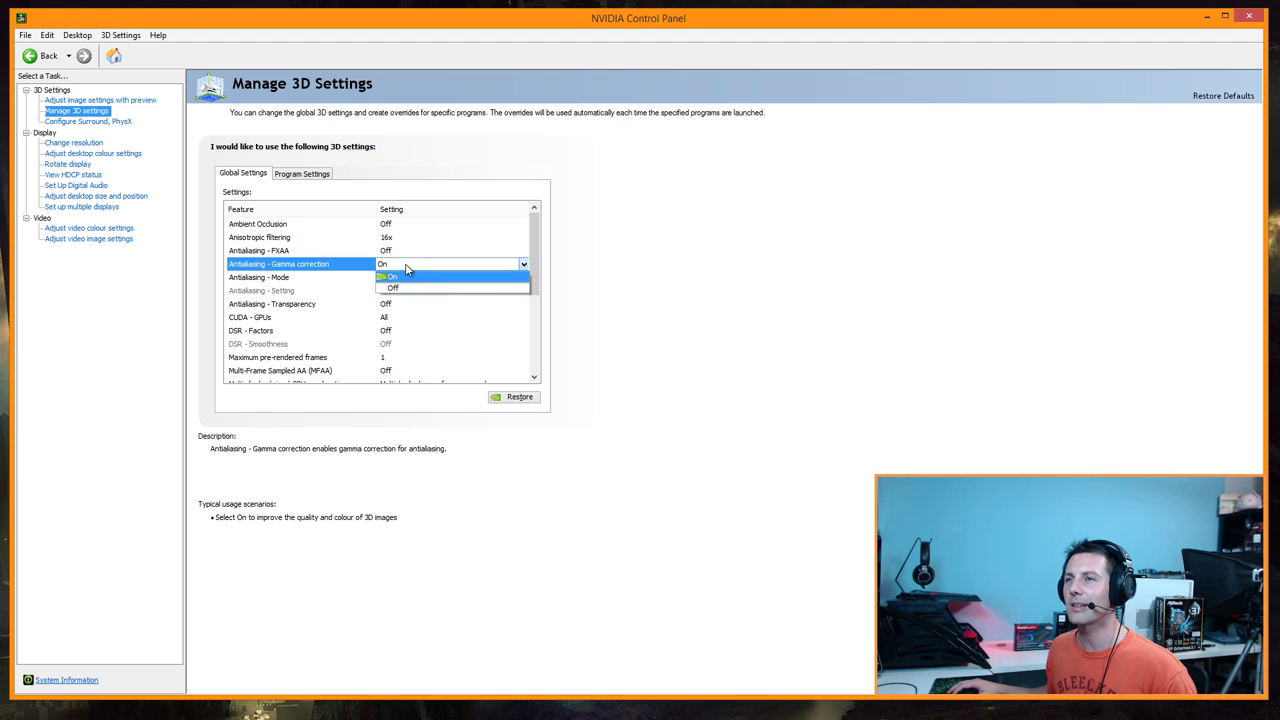
pyautogui.click(408, 289)
pyautogui.click(403, 266)
pyautogui.click(401, 277)
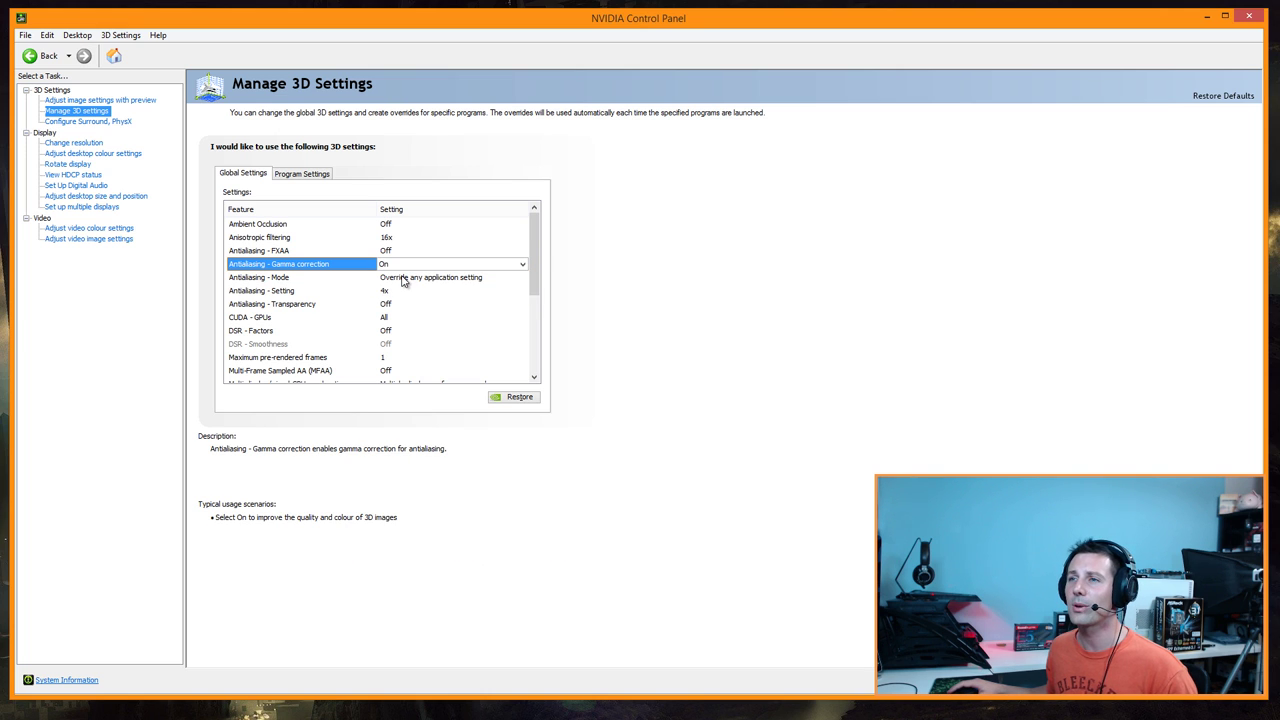
pyautogui.click(392, 266)
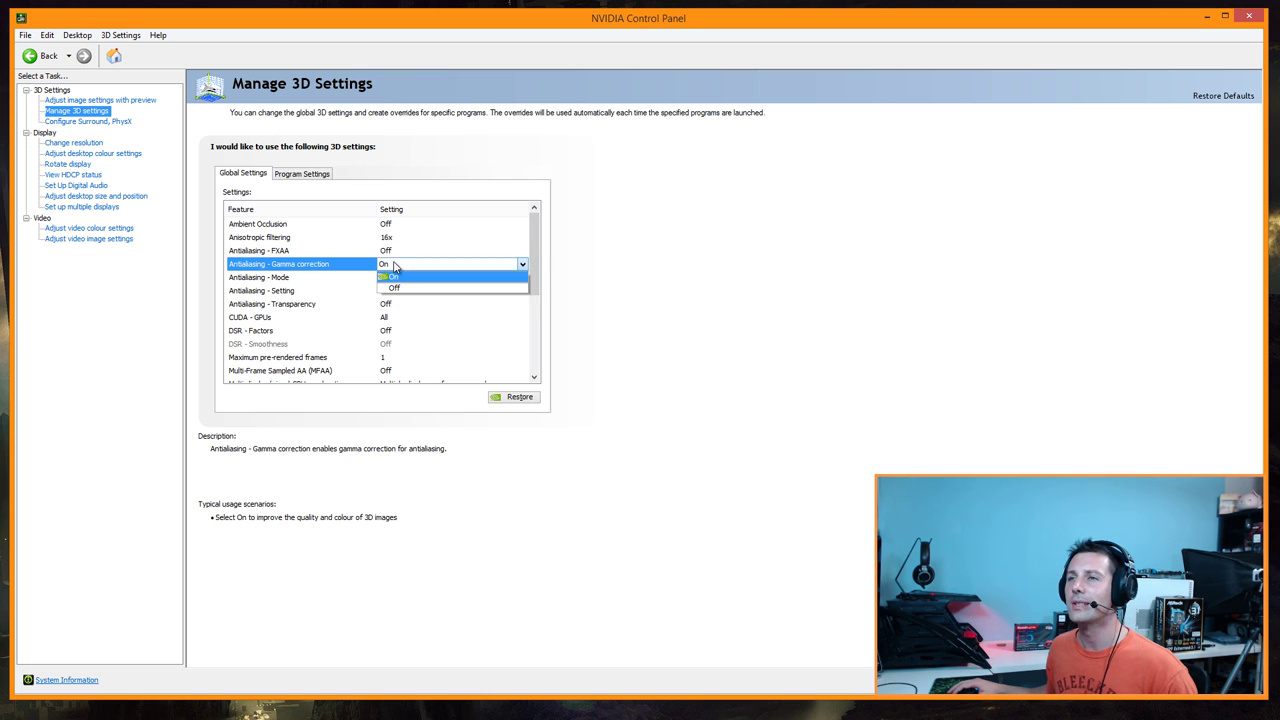
pyautogui.click(416, 281)
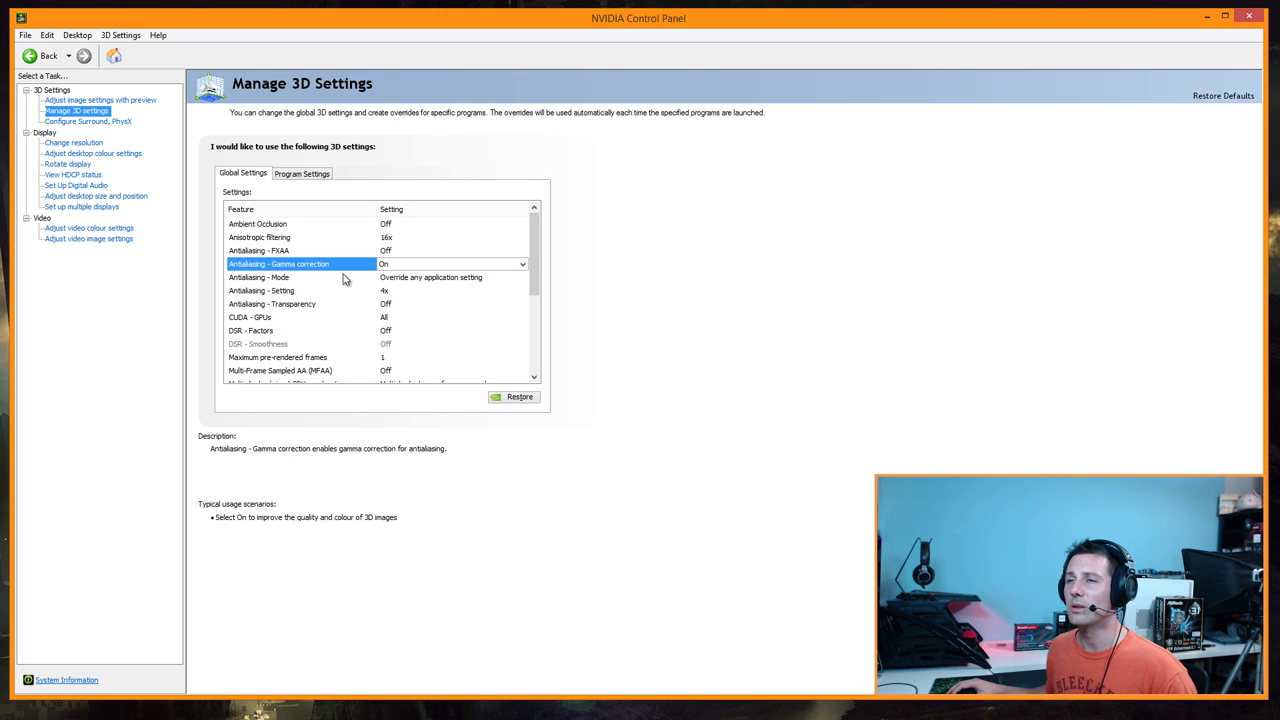
pyautogui.click(400, 265)
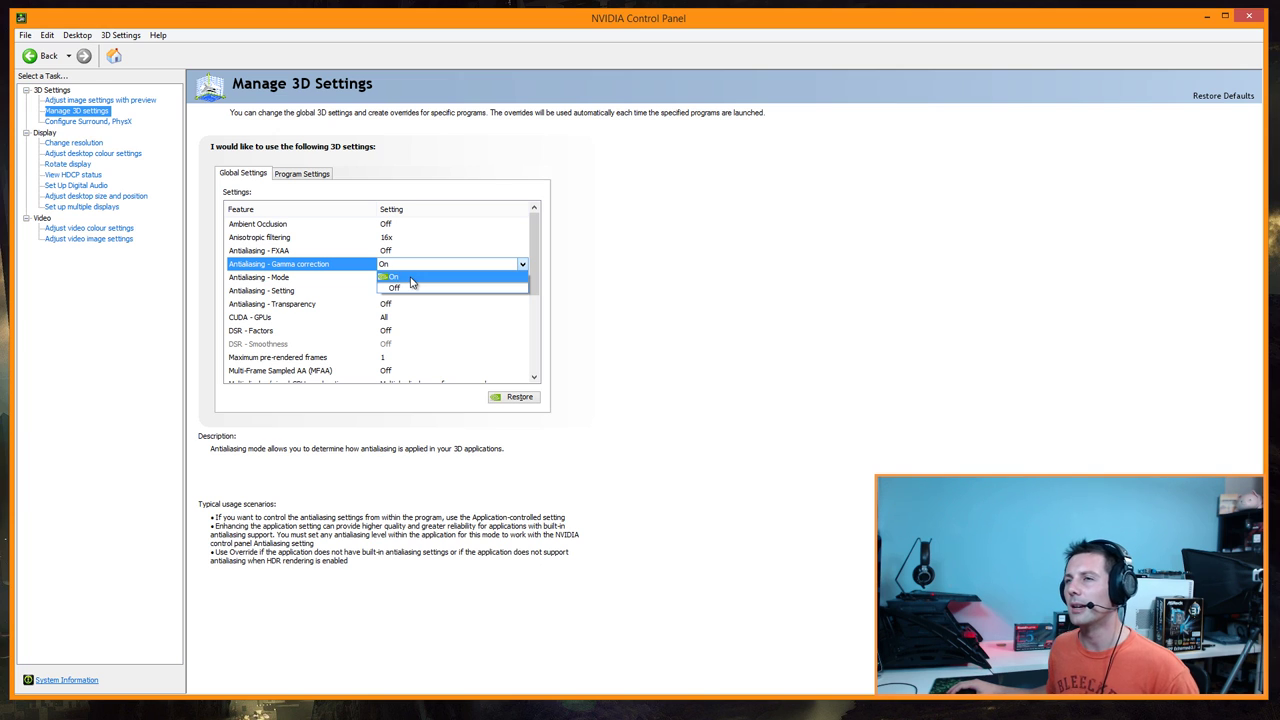
pyautogui.click(411, 278)
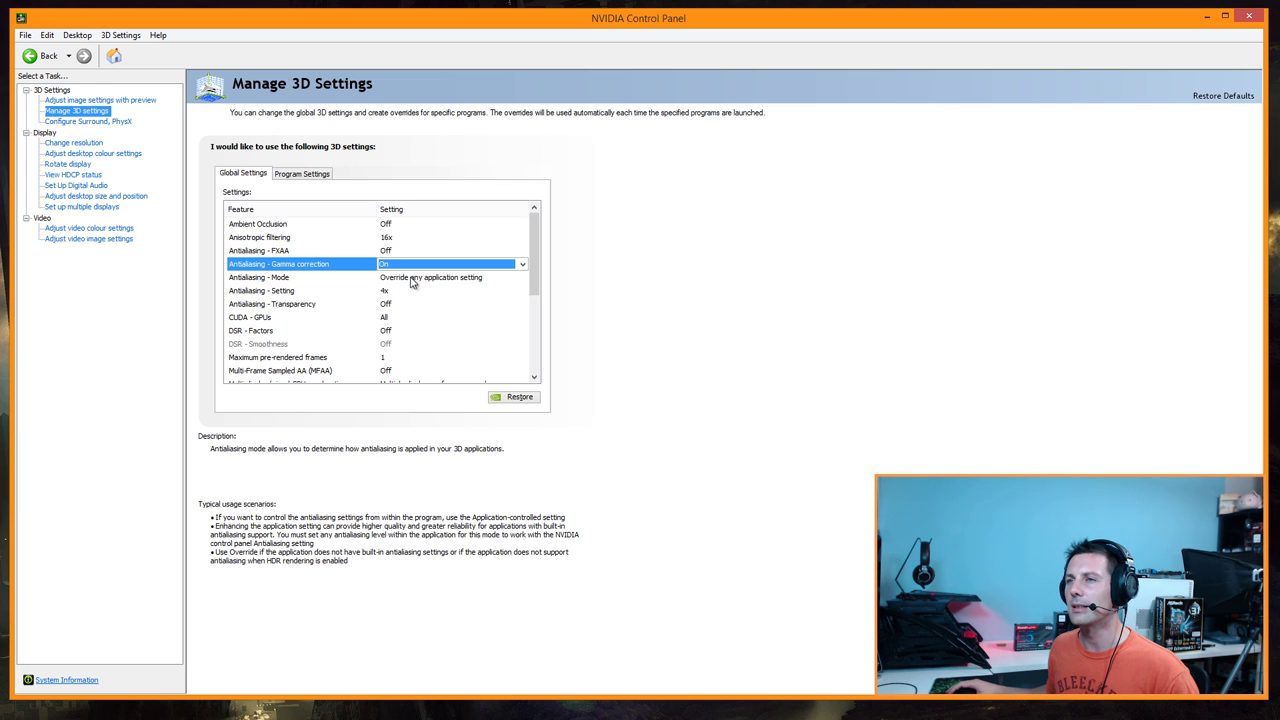
pyautogui.click(341, 279)
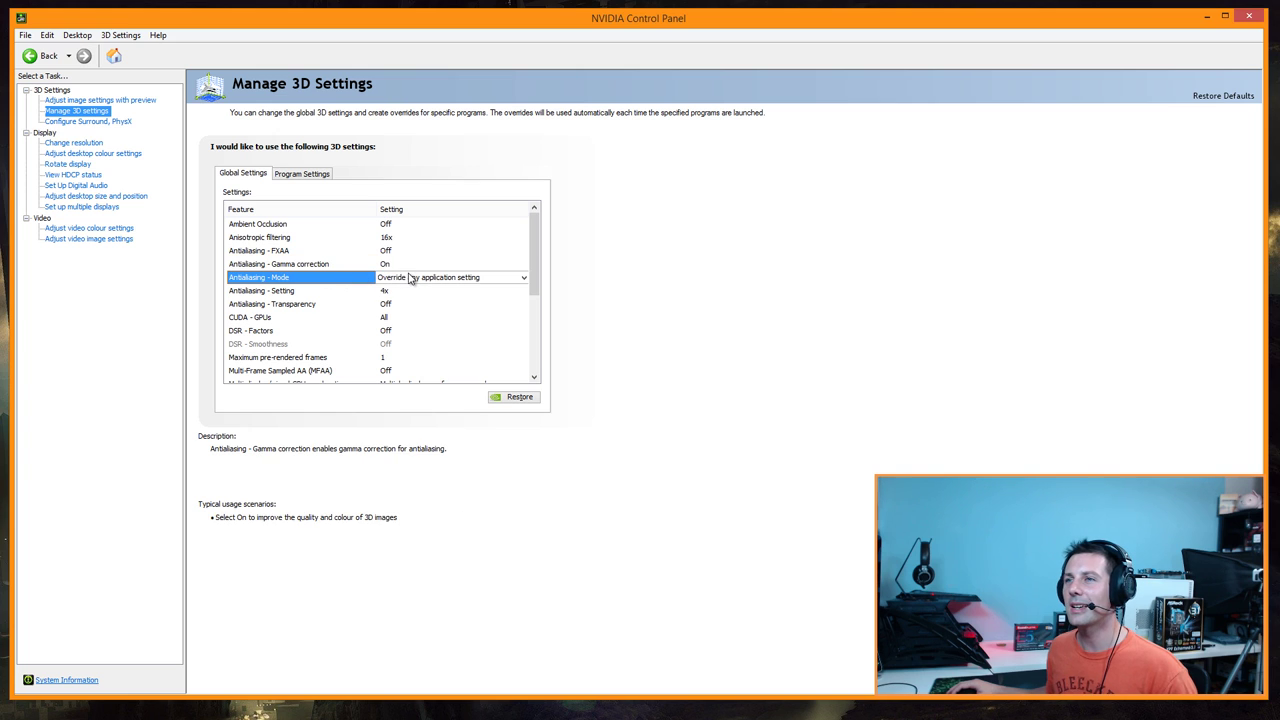
# Step: Switch Antialiasing - Mode from 4x override to Application-controlled
pyautogui.click(411, 278)
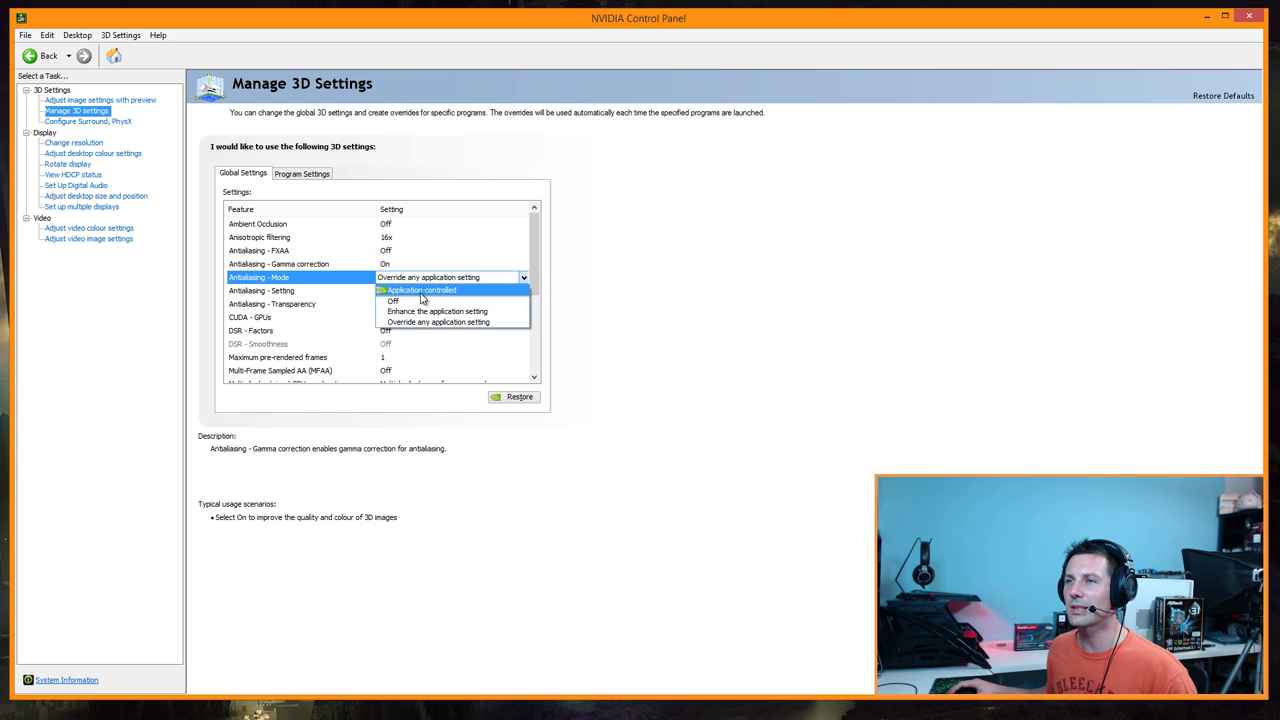
pyautogui.click(421, 290)
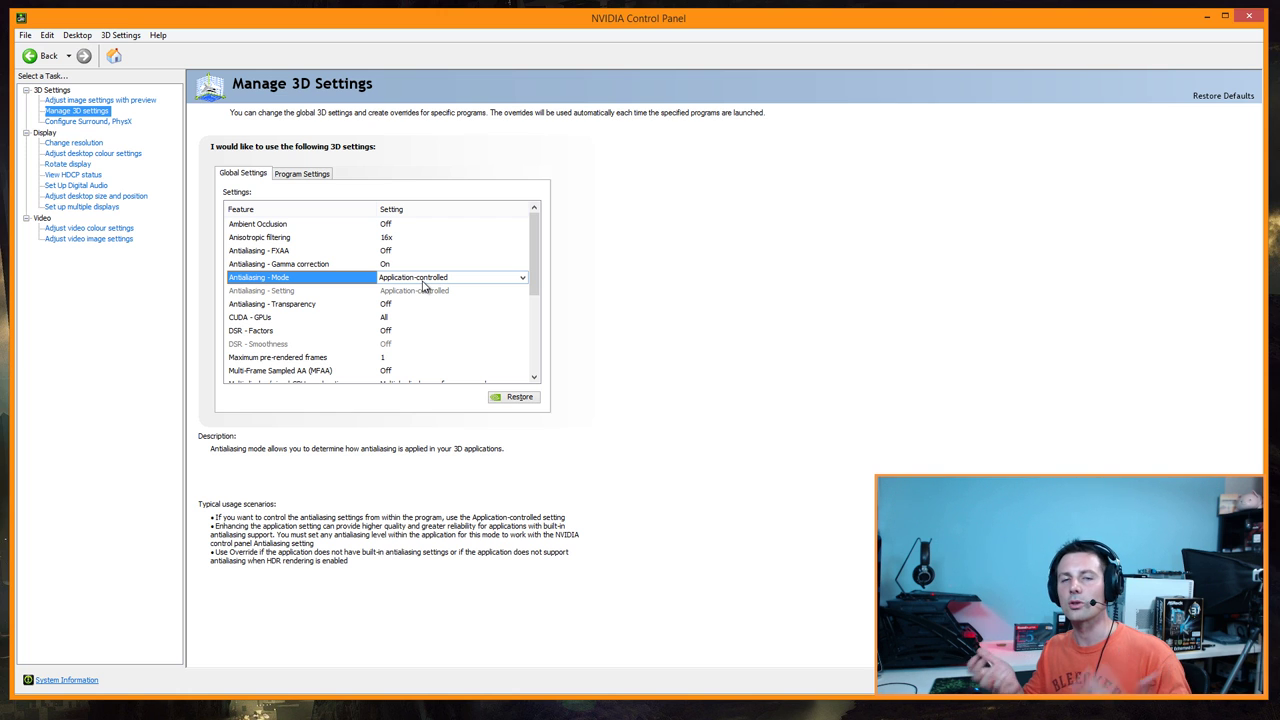
pyautogui.click(424, 280)
pyautogui.click(430, 291)
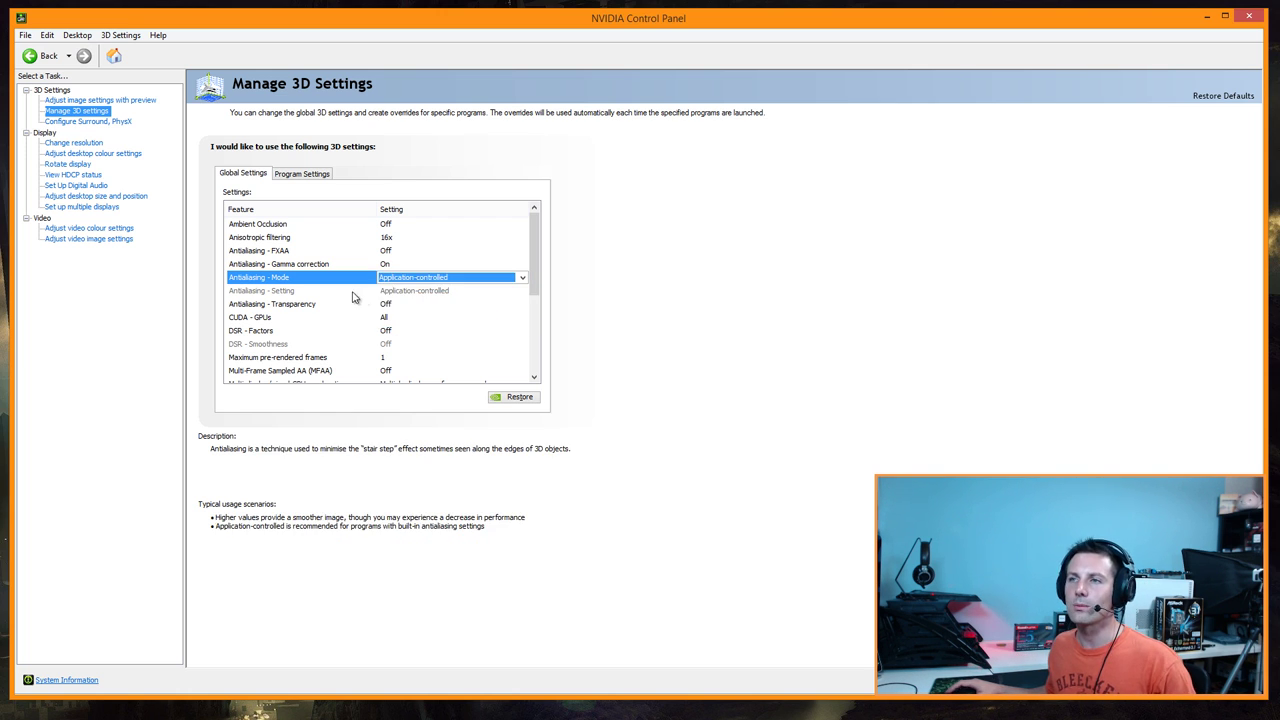
# Step: Confirm Antialiasing - Transparency stays Off and CUDA - GPUs stays All
pyautogui.click(300, 306)
pyautogui.click(398, 307)
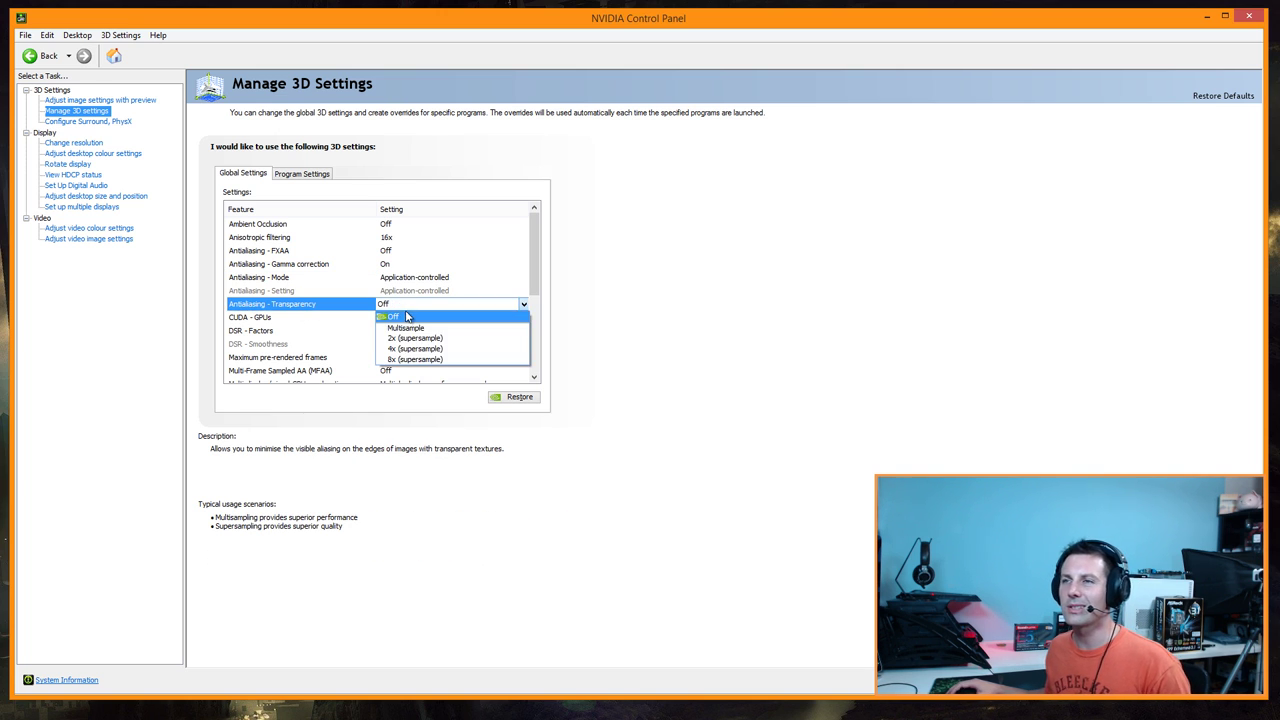
pyautogui.click(405, 319)
pyautogui.click(278, 318)
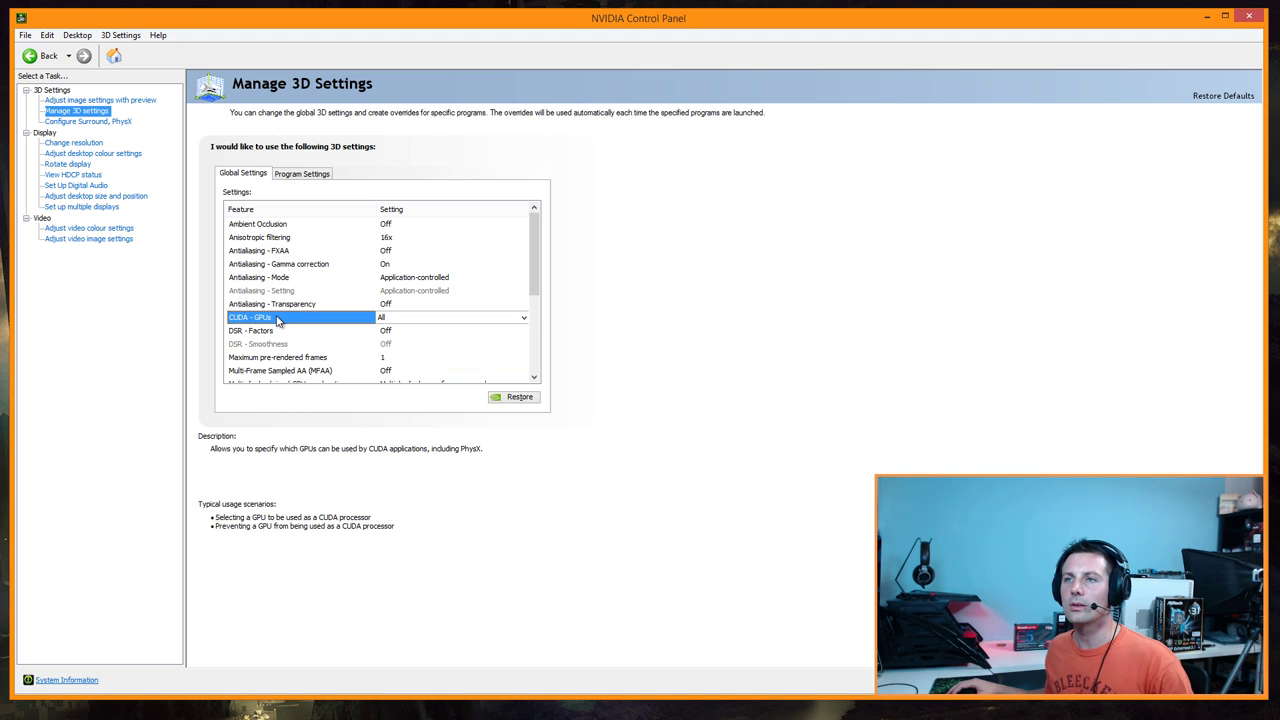
pyautogui.click(400, 319)
pyautogui.click(505, 411)
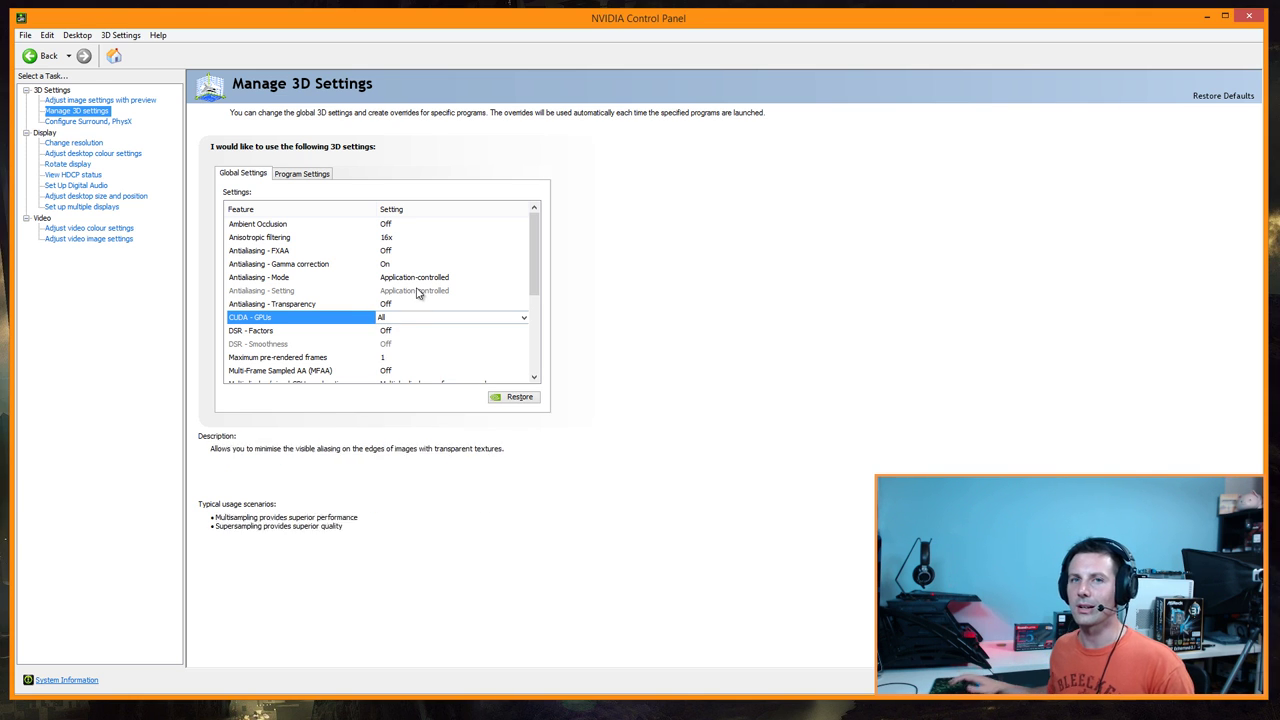
# Step: Bring up the DSR - Factors checklist of multipliers
pyautogui.click(296, 333)
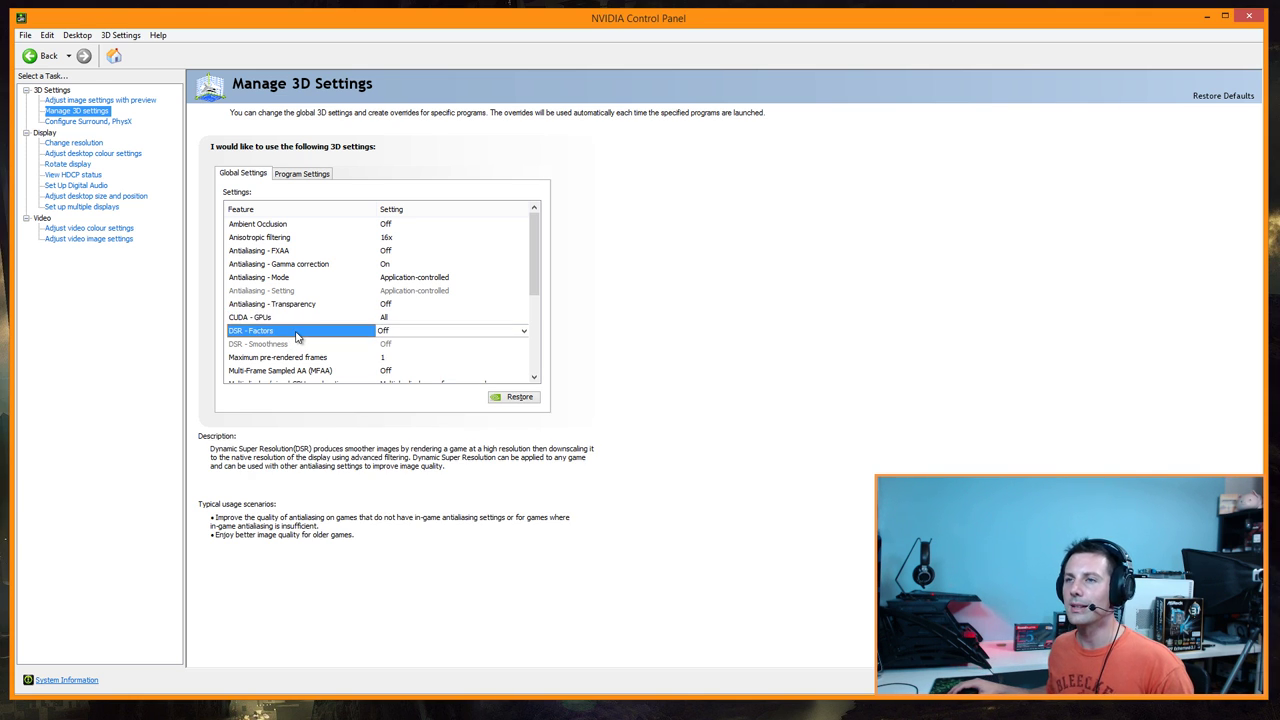
pyautogui.scroll(-2, 540, 272)
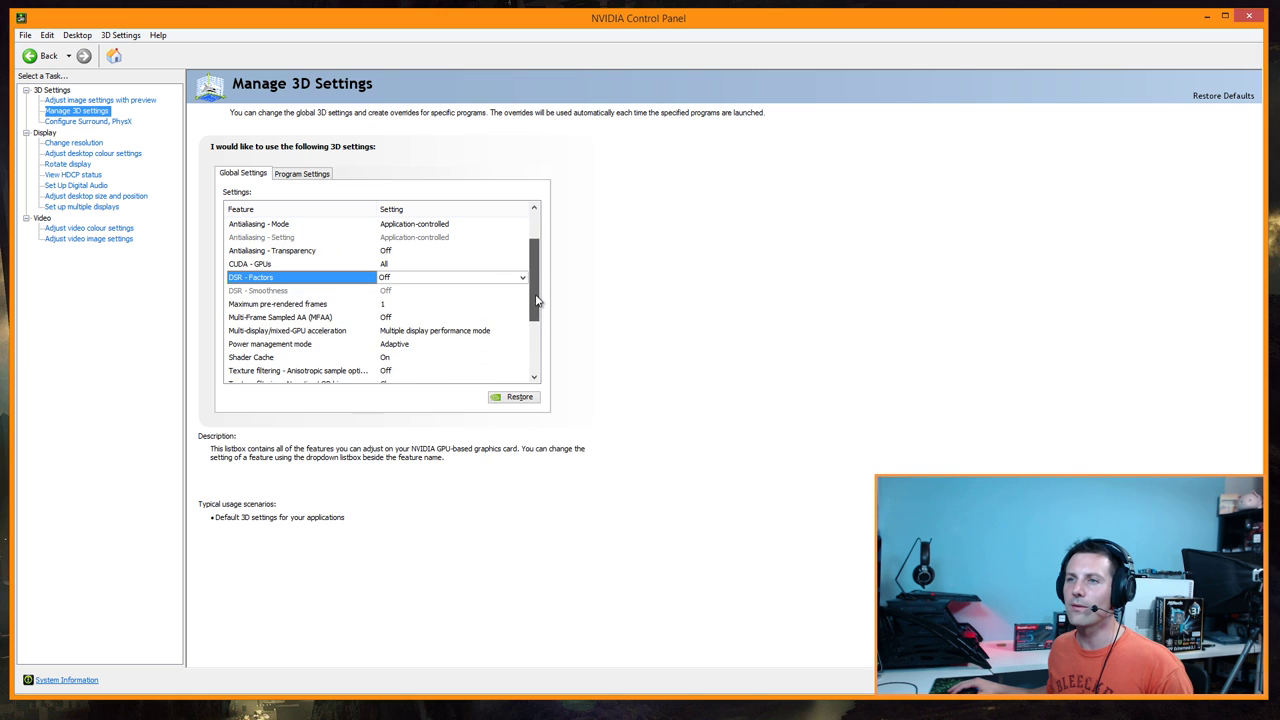
pyautogui.click(406, 279)
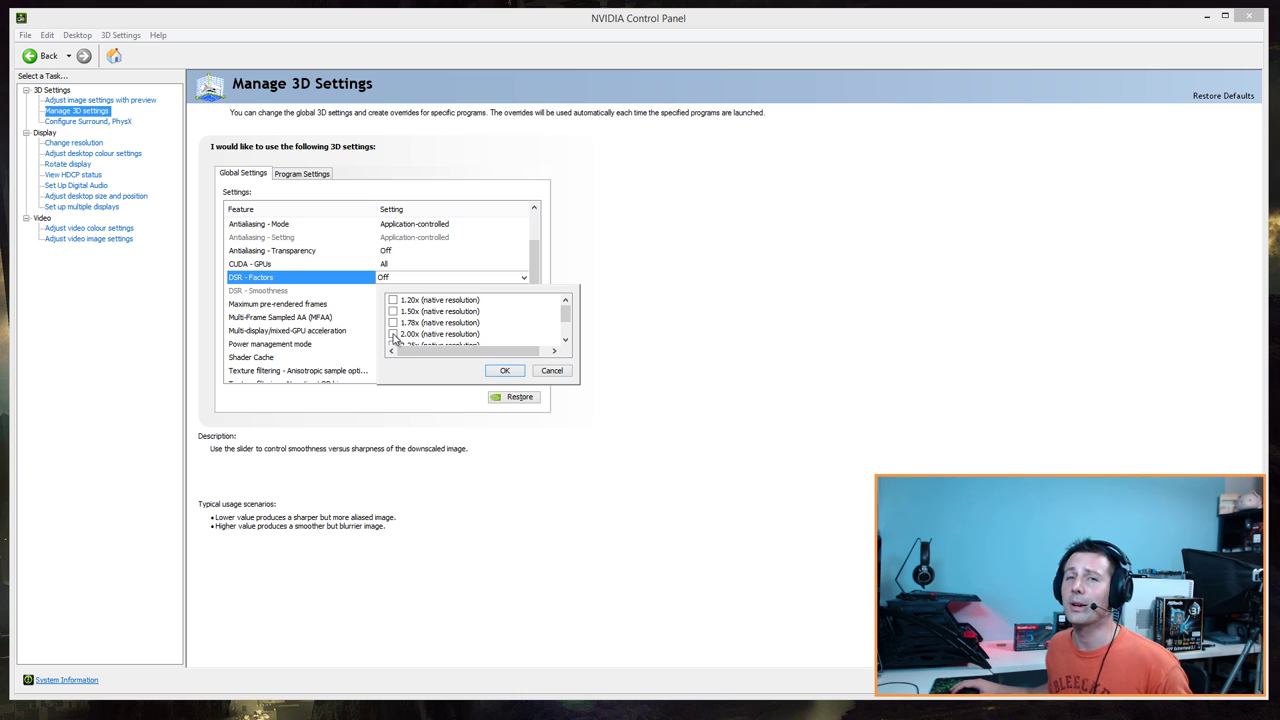
# Step: Try ticking the 2.00x DSR factor, then cancel so DSR - Factors remains Off
pyautogui.click(395, 339)
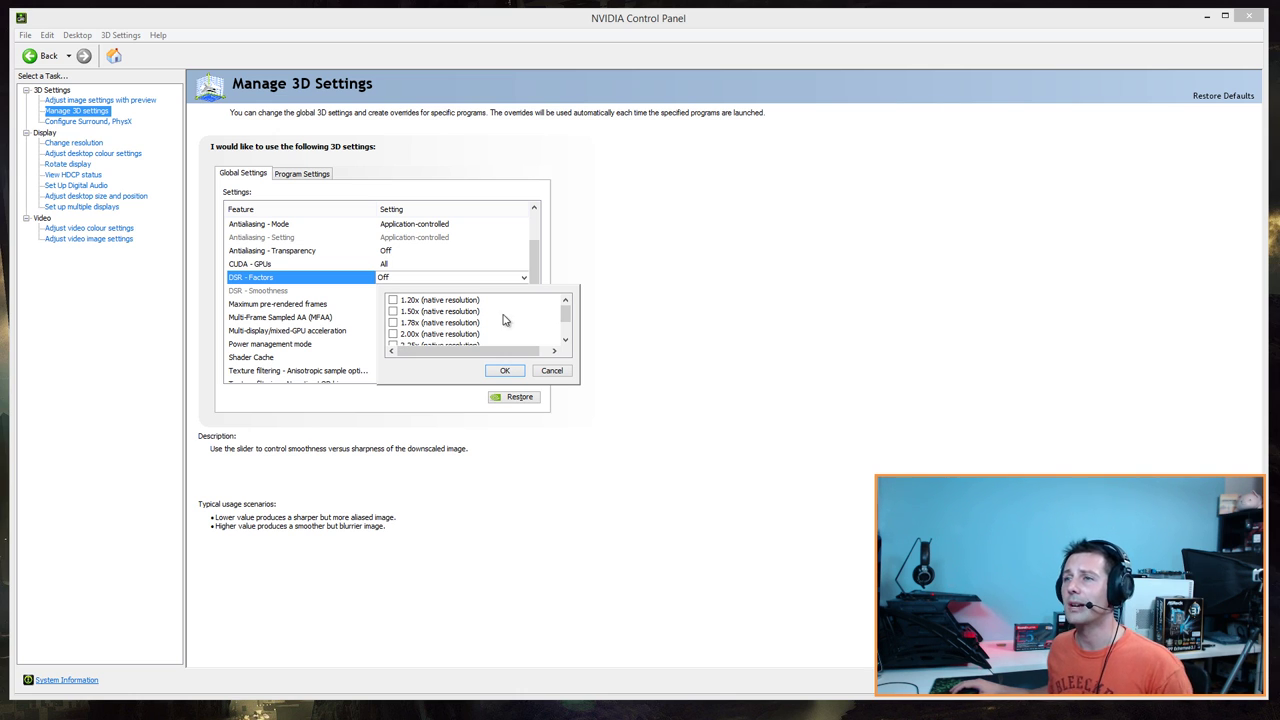
pyautogui.click(393, 334)
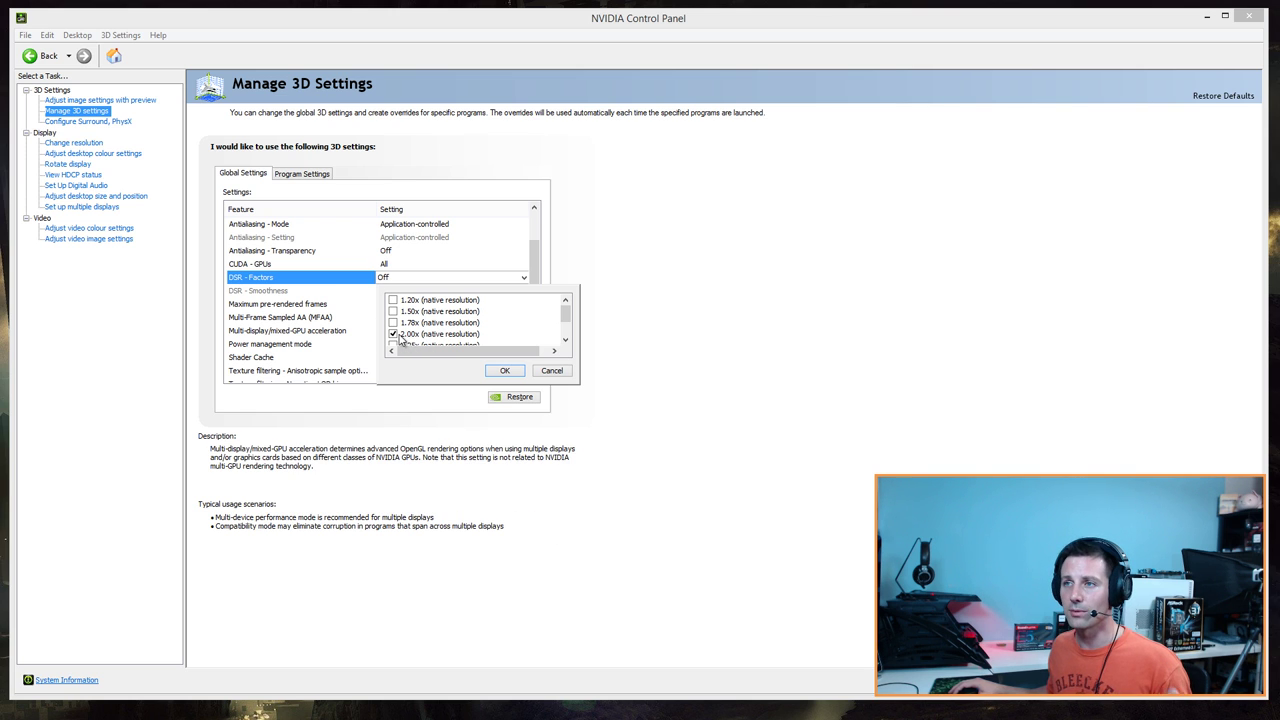
pyautogui.click(550, 370)
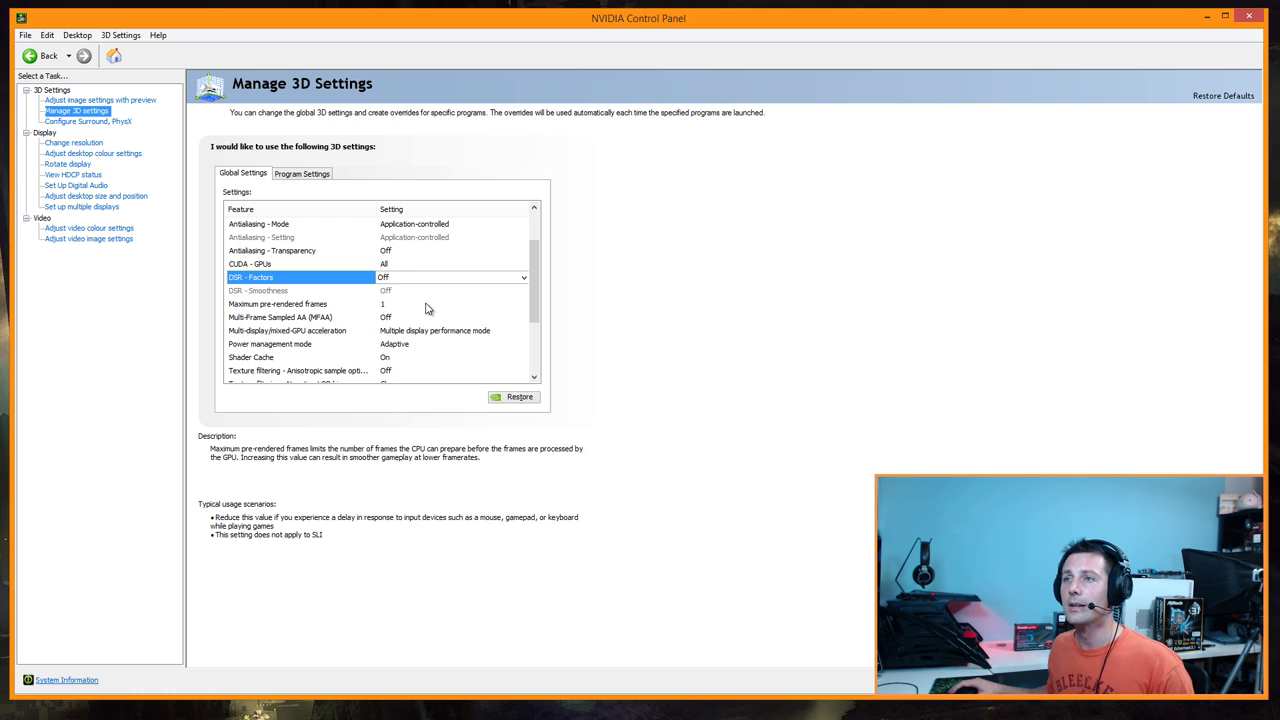
pyautogui.click(397, 279)
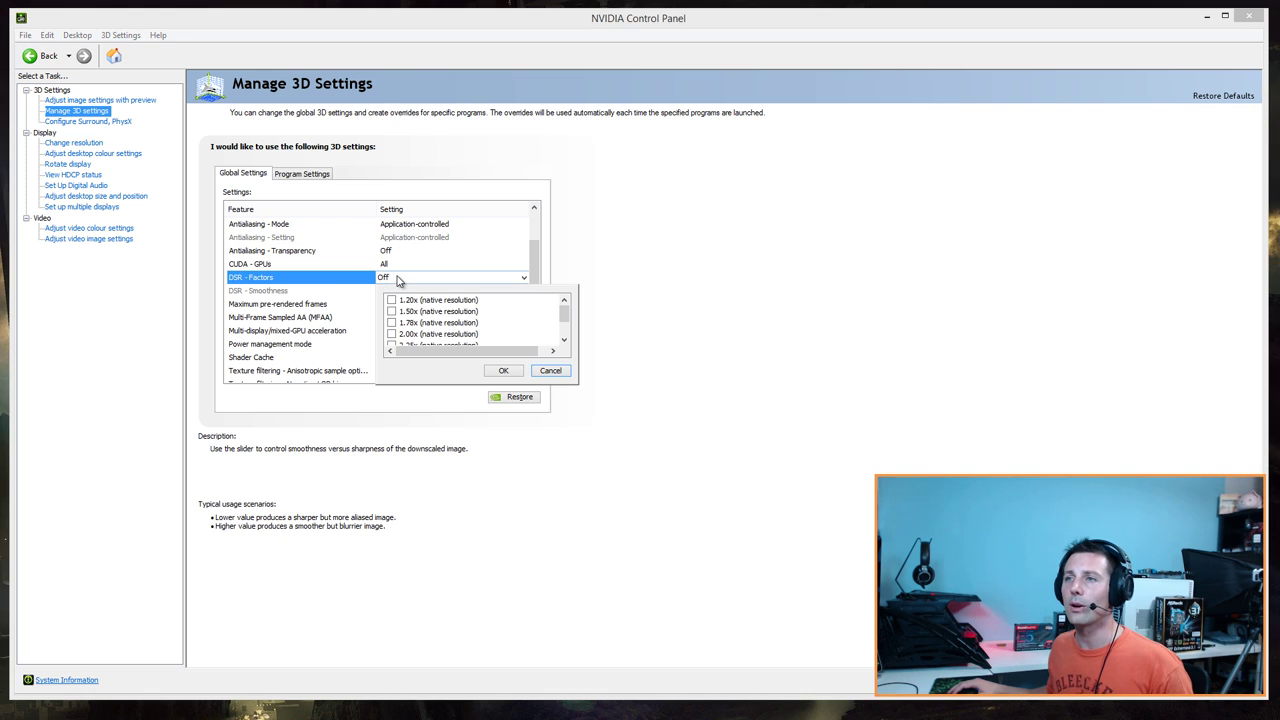
pyautogui.click(548, 370)
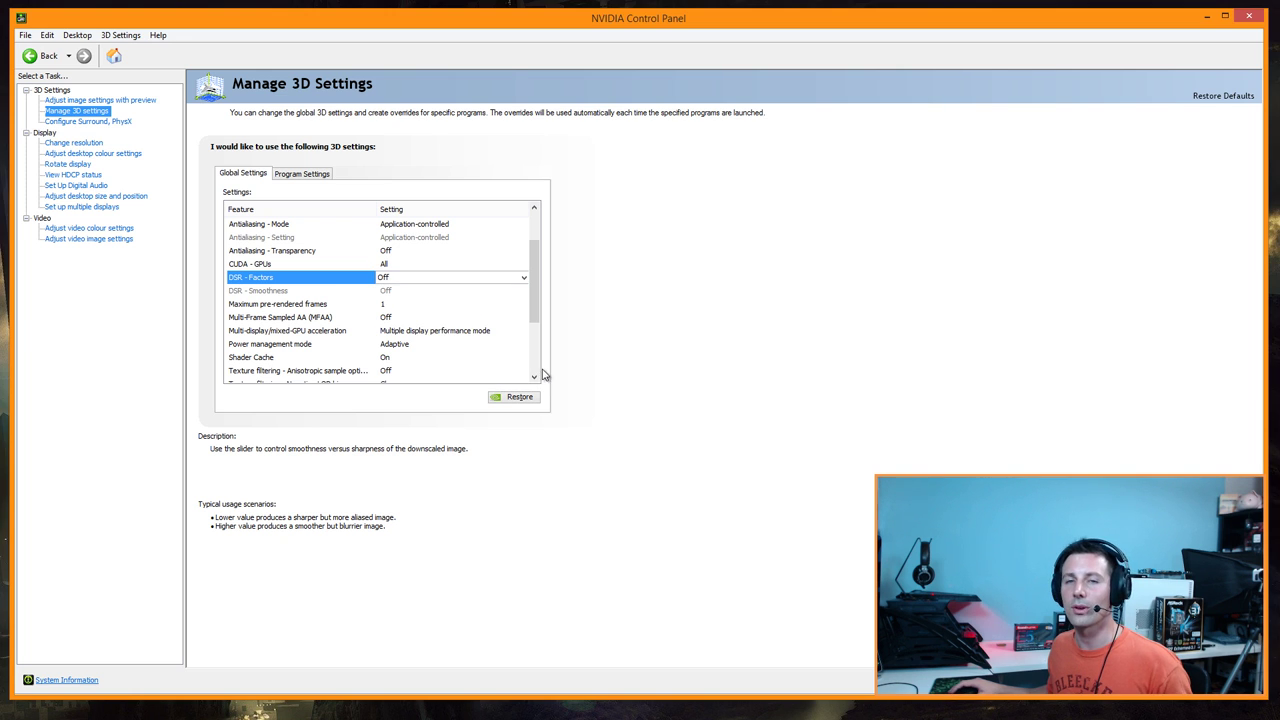
pyautogui.click(398, 280)
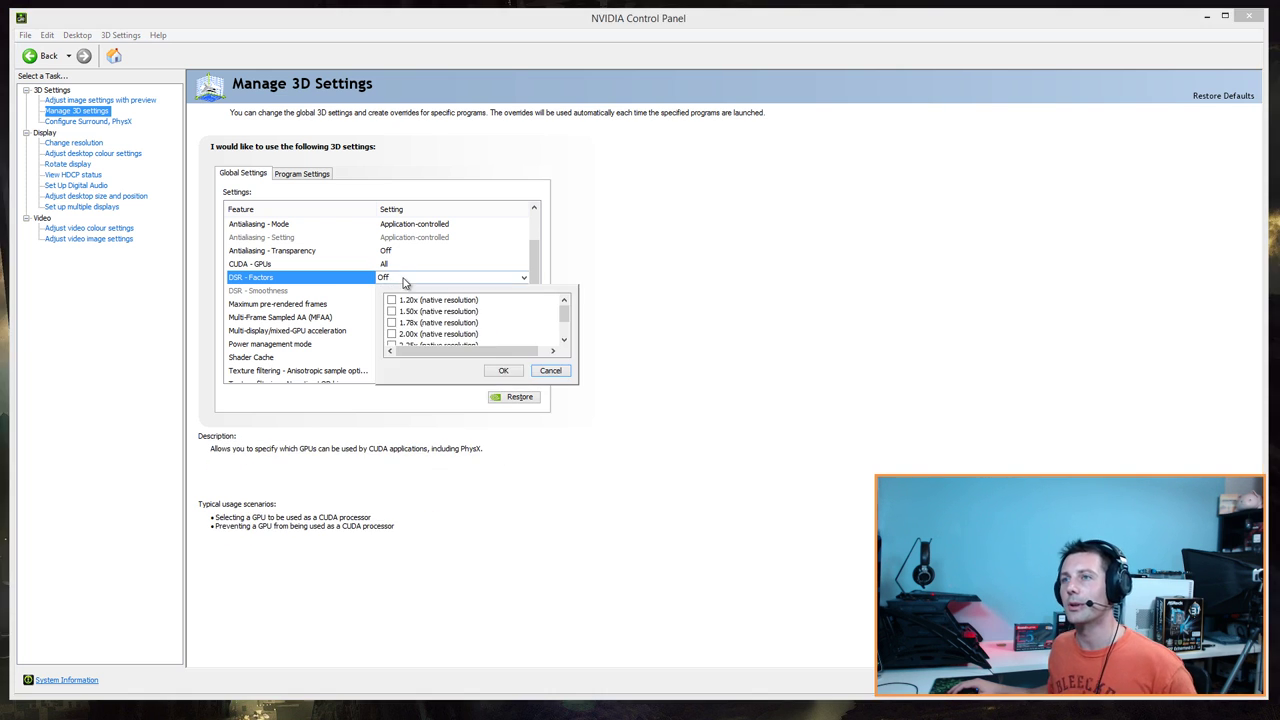
pyautogui.click(548, 366)
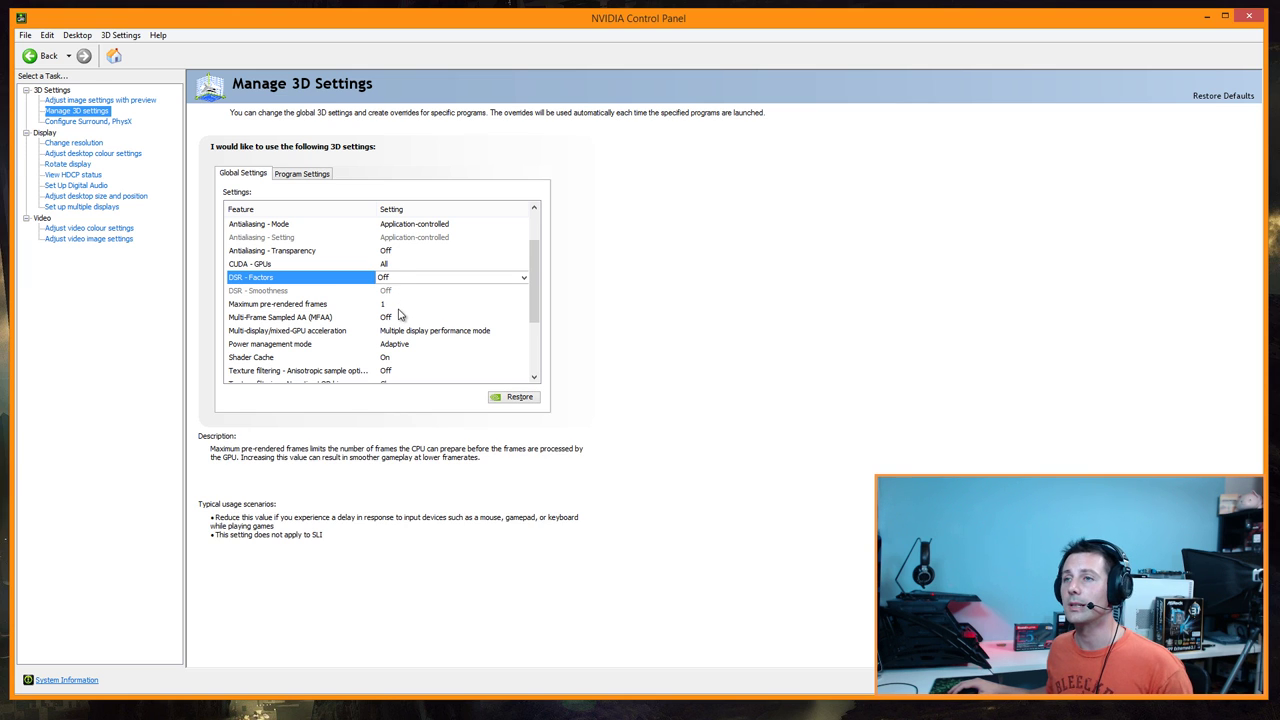
pyautogui.click(399, 280)
pyautogui.click(406, 280)
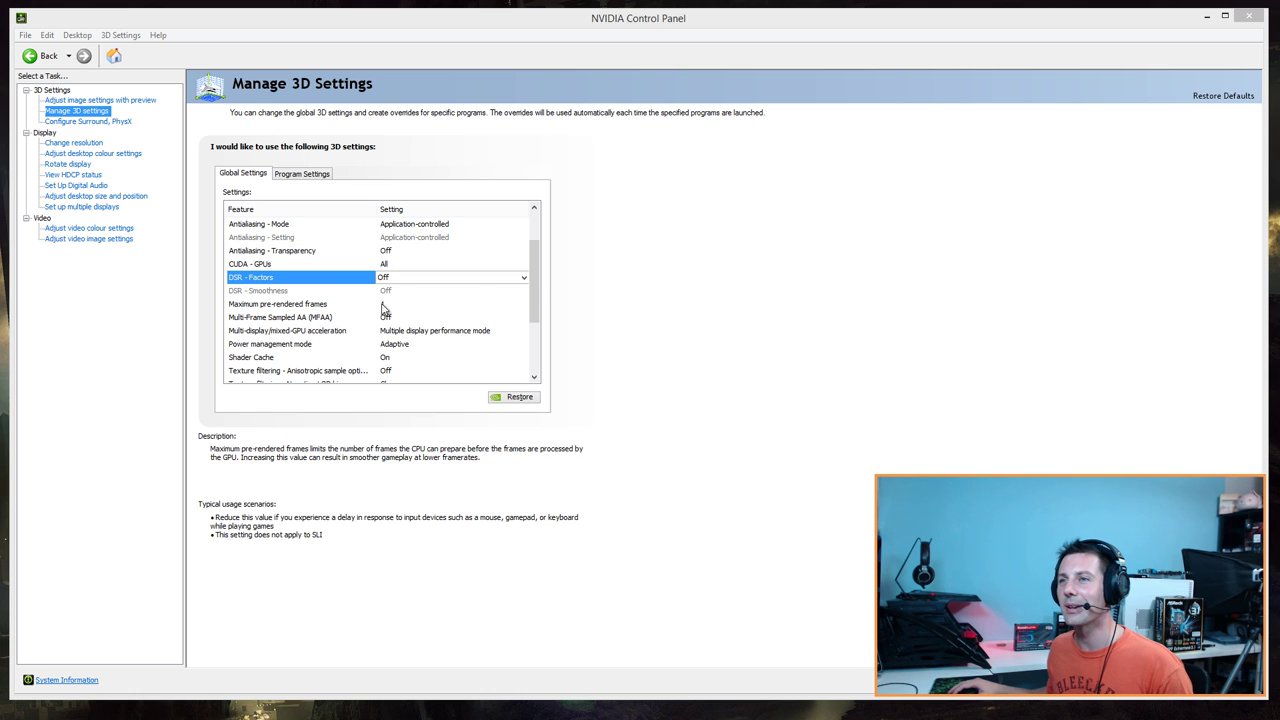
# Step: Review the Maximum pre-rendered frames options 1–4 and commit 1
pyautogui.click(319, 304)
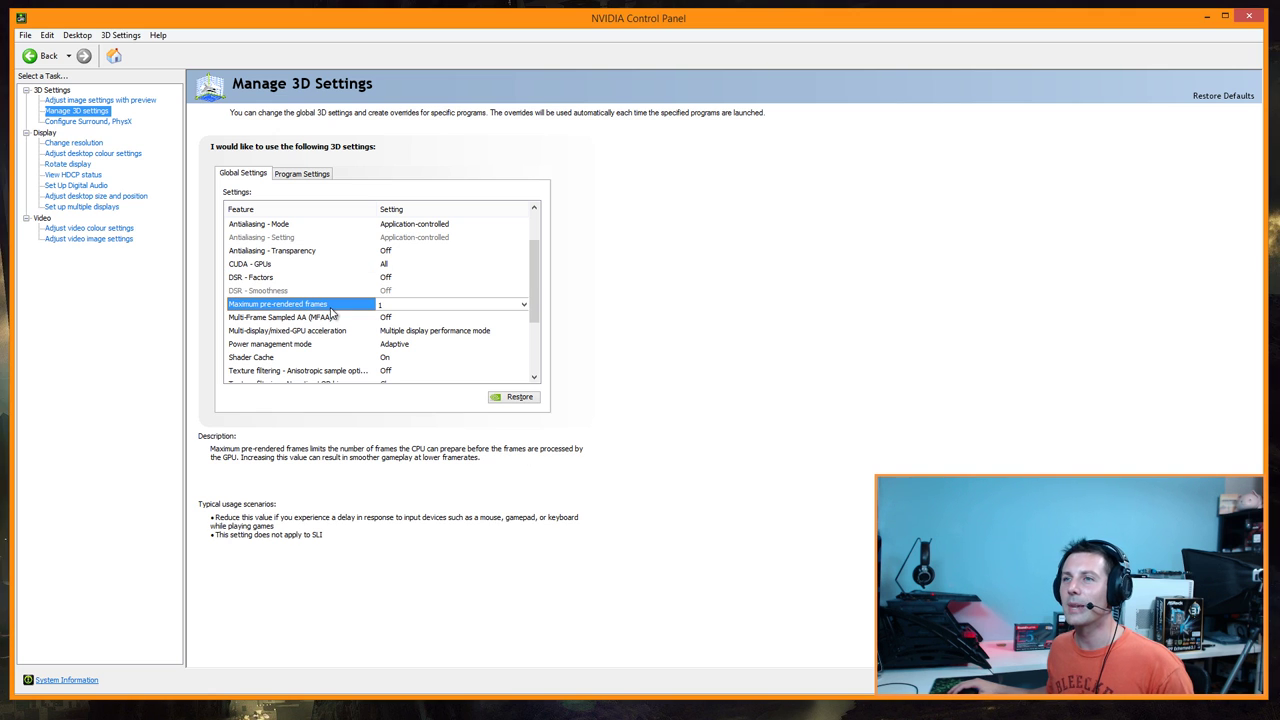
pyautogui.click(388, 307)
pyautogui.click(405, 330)
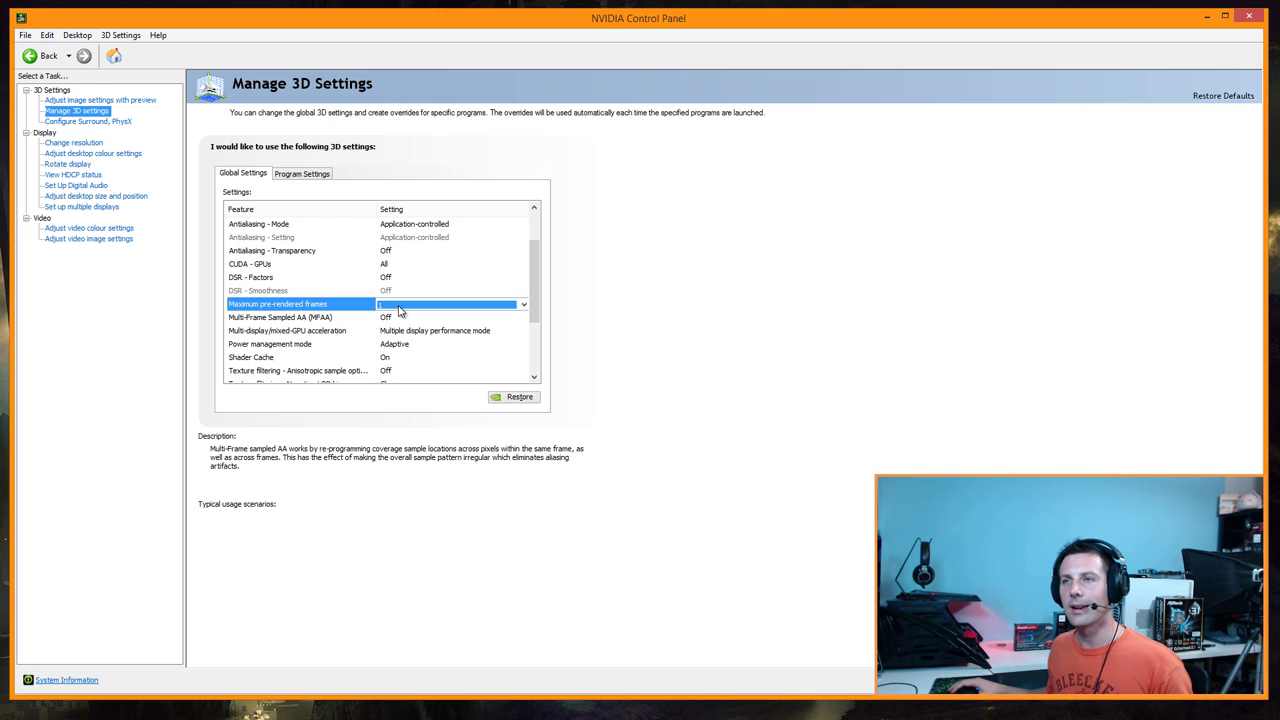
pyautogui.click(399, 311)
pyautogui.click(405, 325)
pyautogui.click(396, 308)
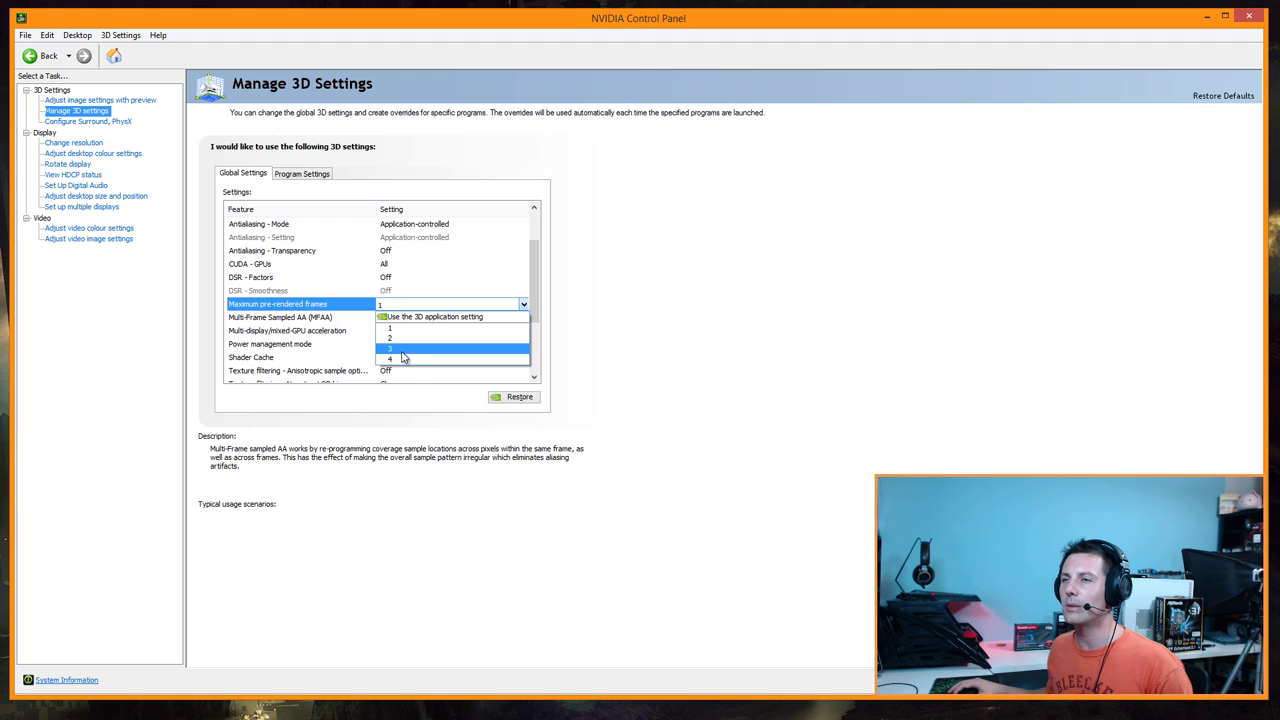
pyautogui.press('Up')
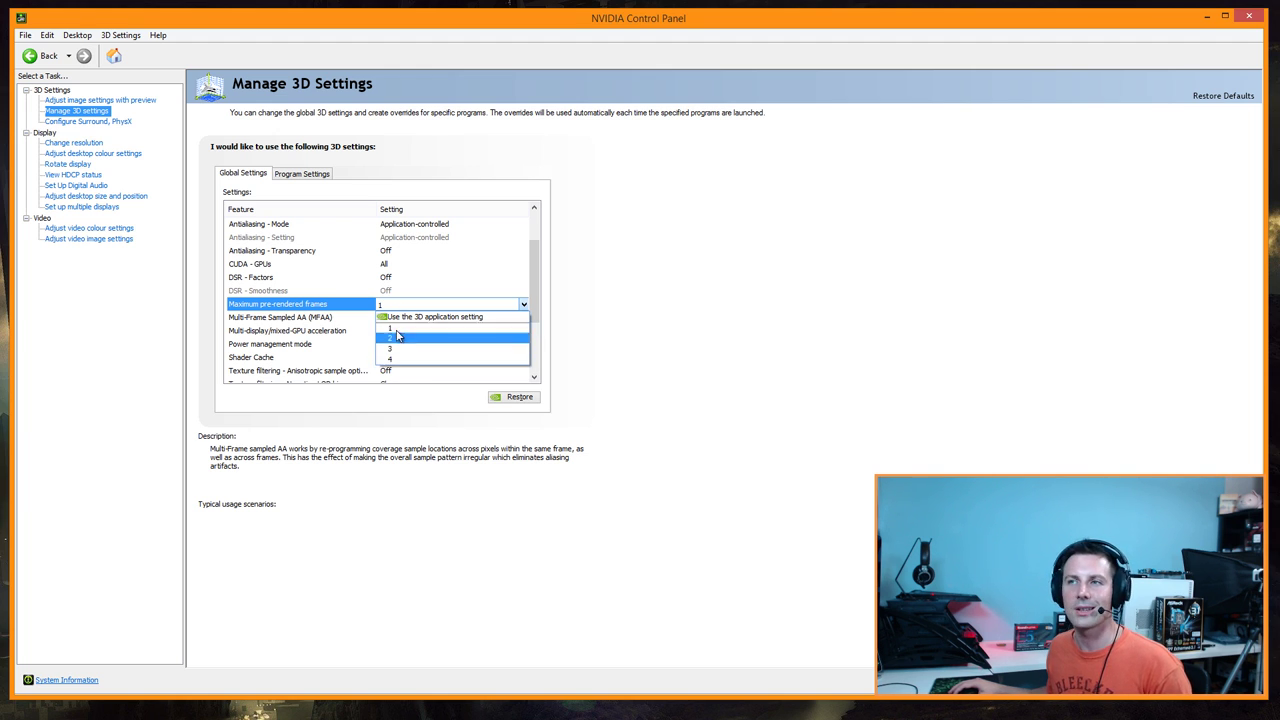
pyautogui.click(398, 336)
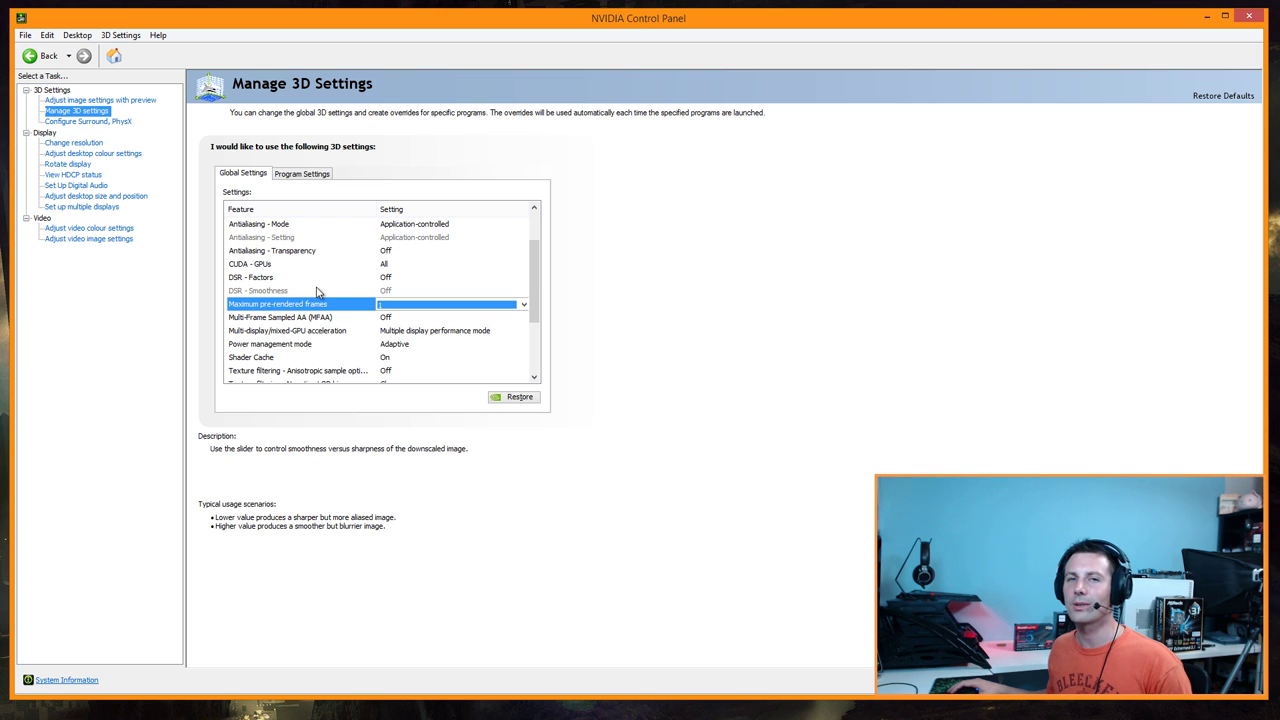
# Step: Reopen the pre-rendered frames list and choose 1 again to confirm it
pyautogui.click(390, 305)
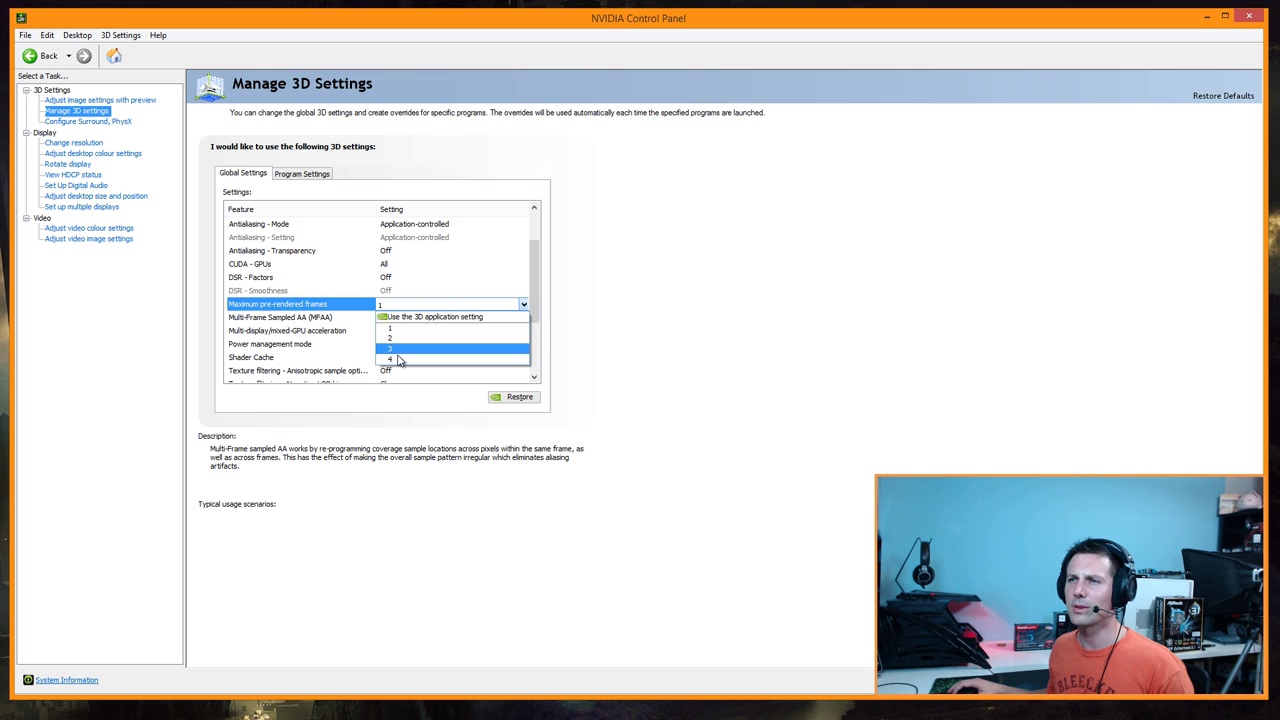
pyautogui.scroll(2, 400, 350)
pyautogui.click(392, 360)
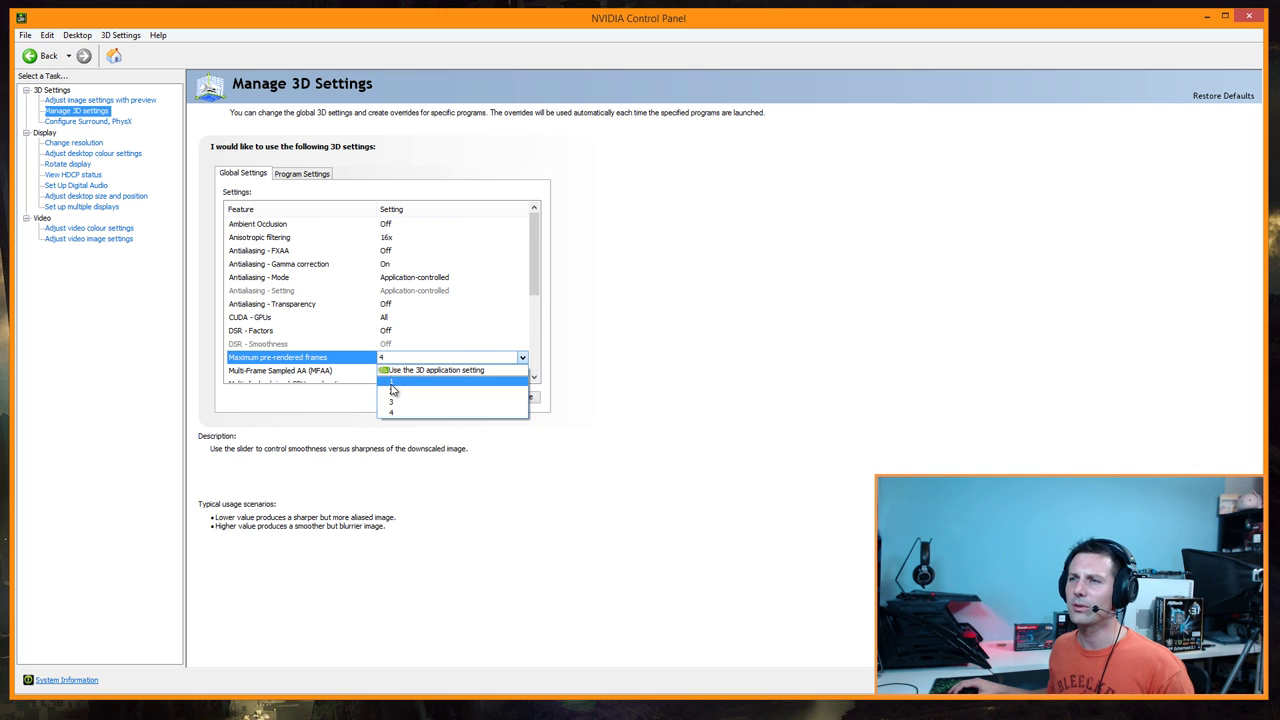
pyautogui.click(391, 381)
pyautogui.scroll(-2, 410, 310)
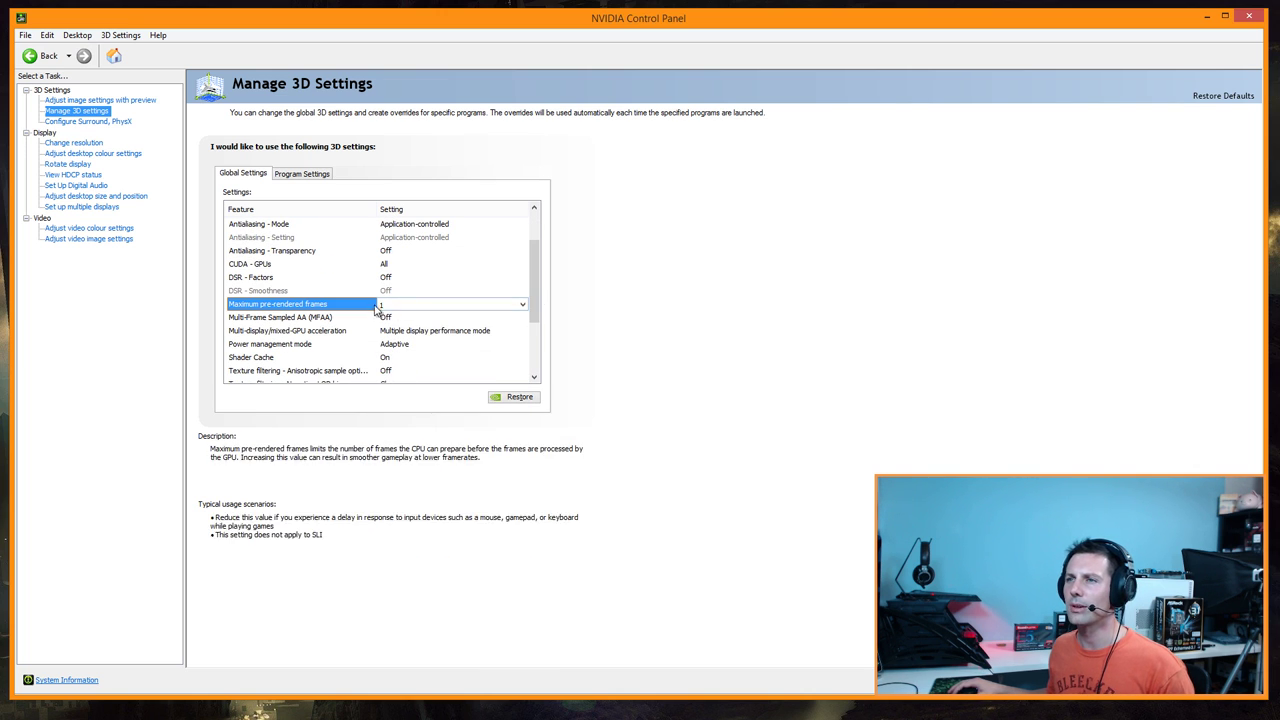
pyautogui.click(300, 318)
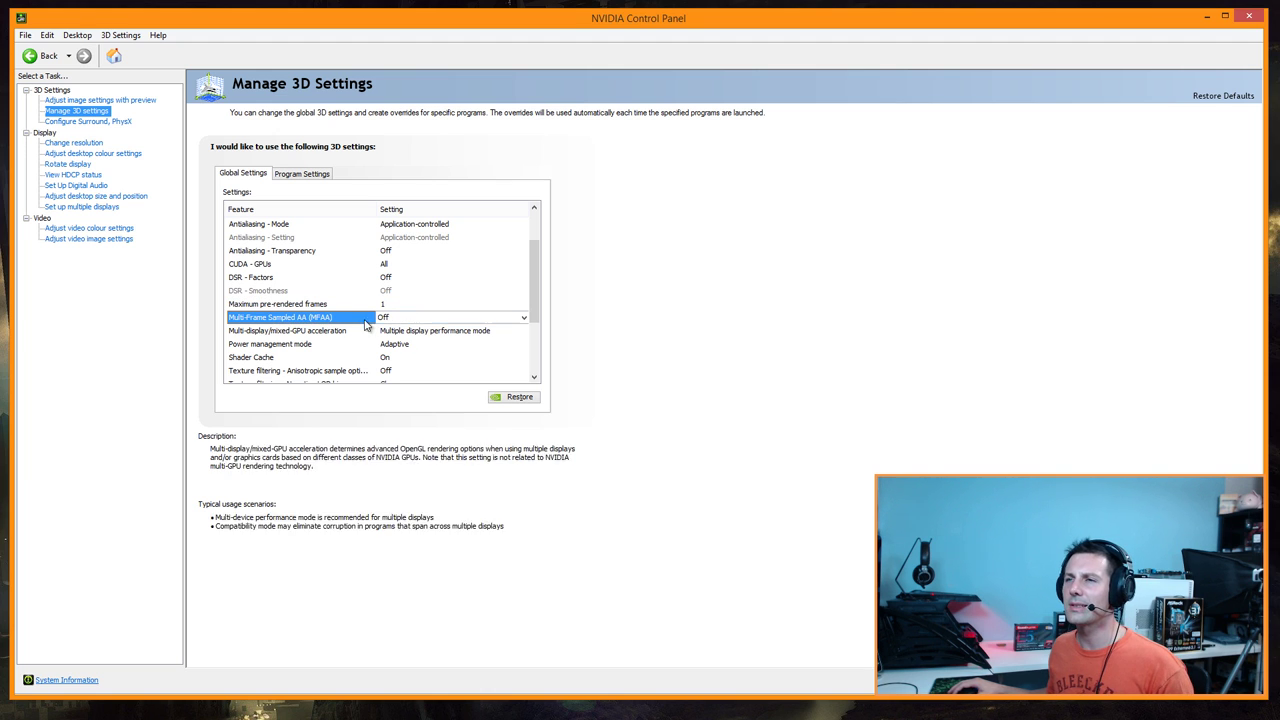
# Step: Check the Multi-Frame Sampled AA (MFAA) options and leave it Off
pyautogui.scroll(-2, 423, 281)
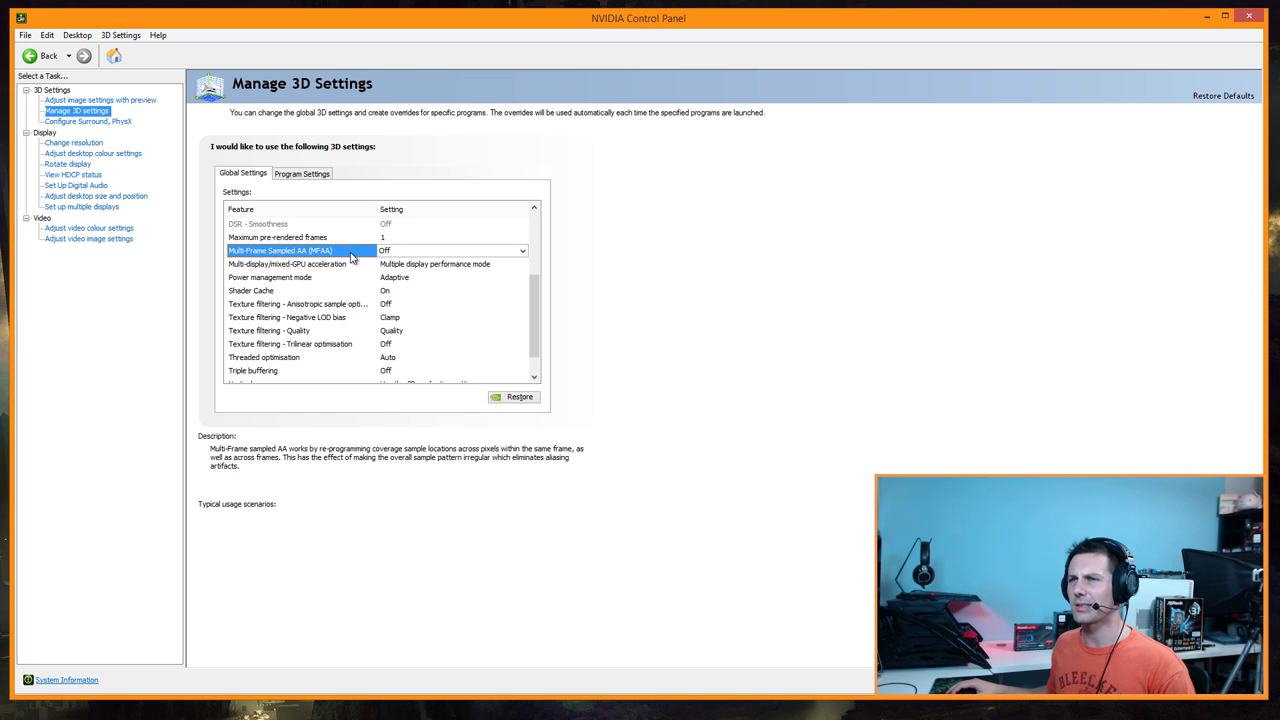
pyautogui.click(398, 254)
pyautogui.click(403, 257)
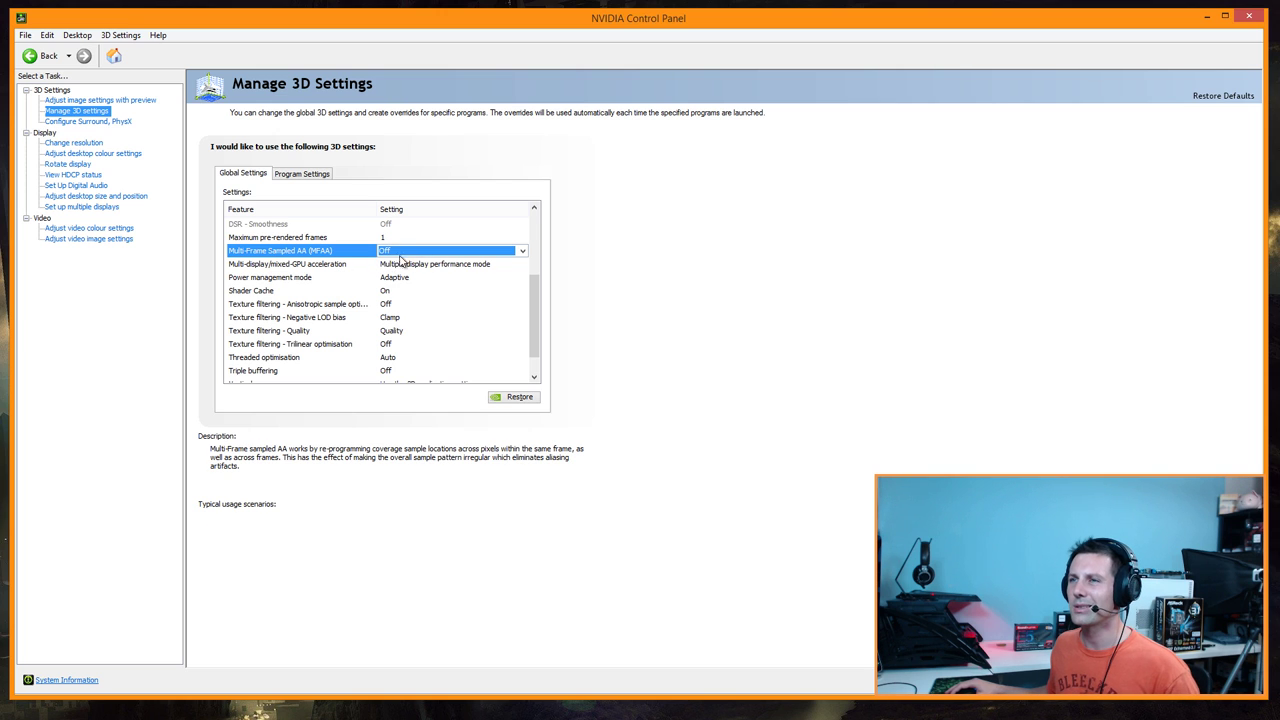
pyautogui.click(307, 266)
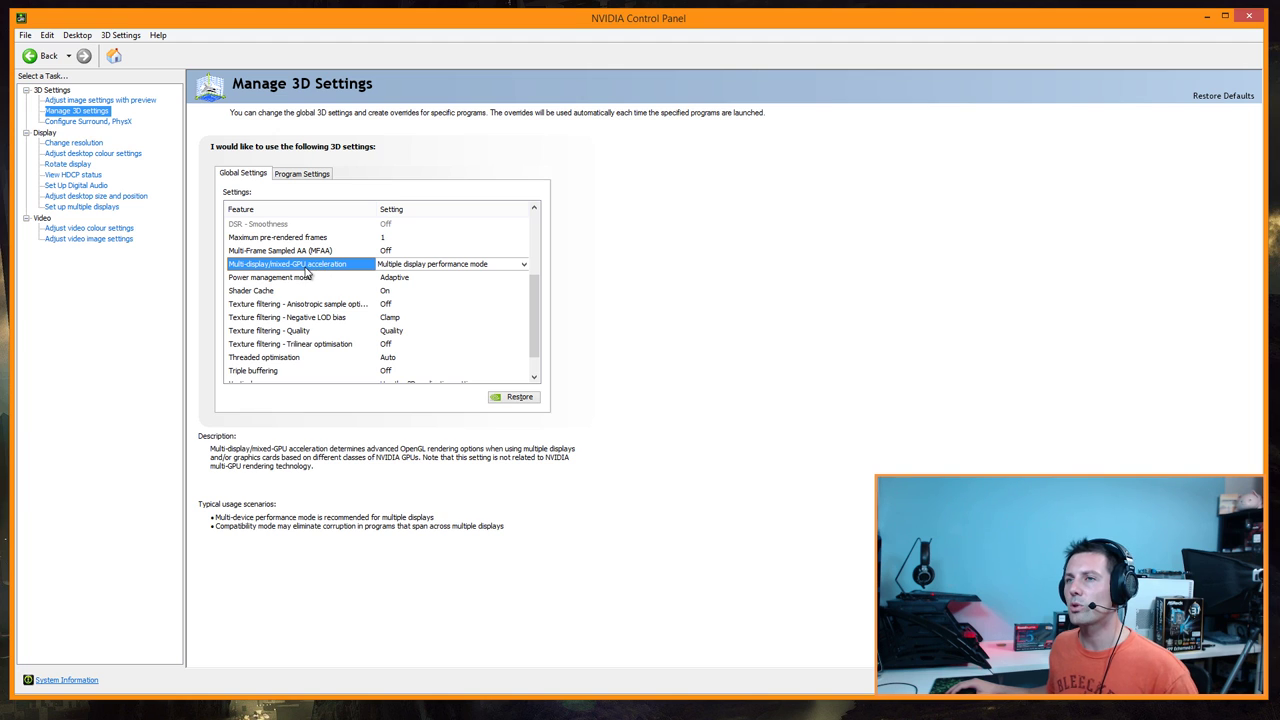
# Step: Review the three multi-display/mixed-GPU modes, keeping Multiple display performance mode
pyautogui.click(416, 265)
pyautogui.click(417, 266)
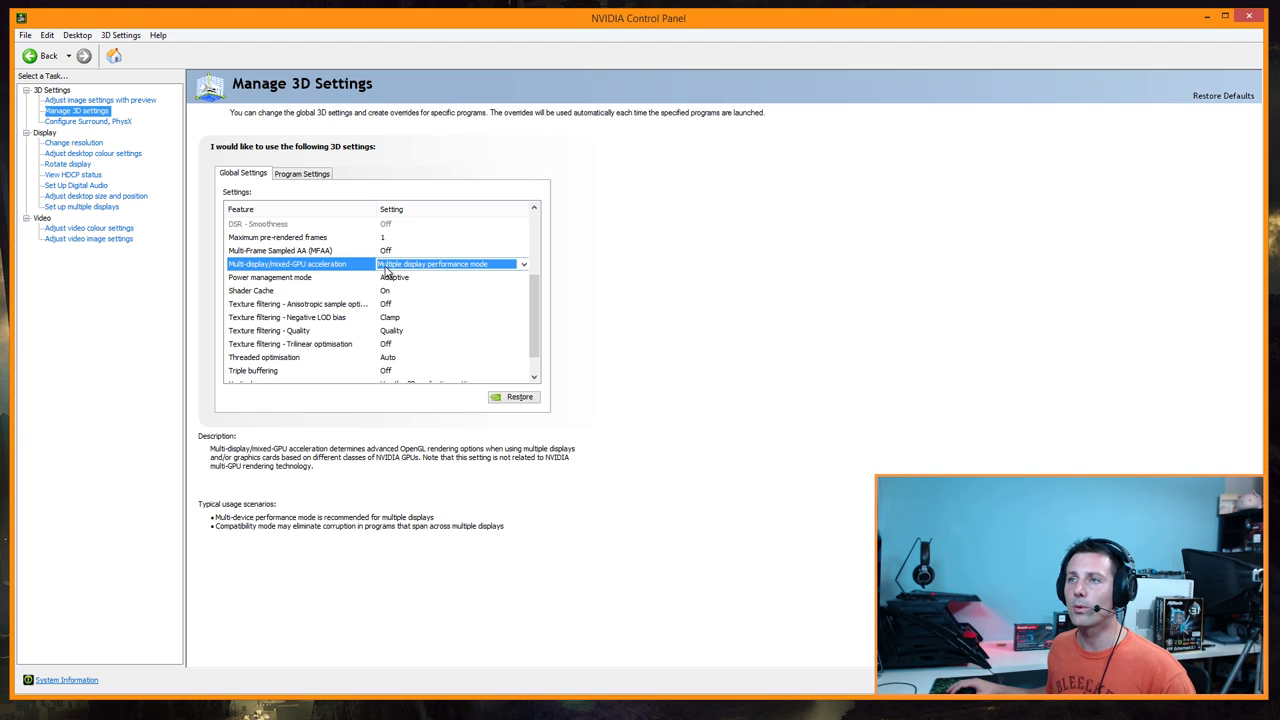
pyautogui.click(405, 265)
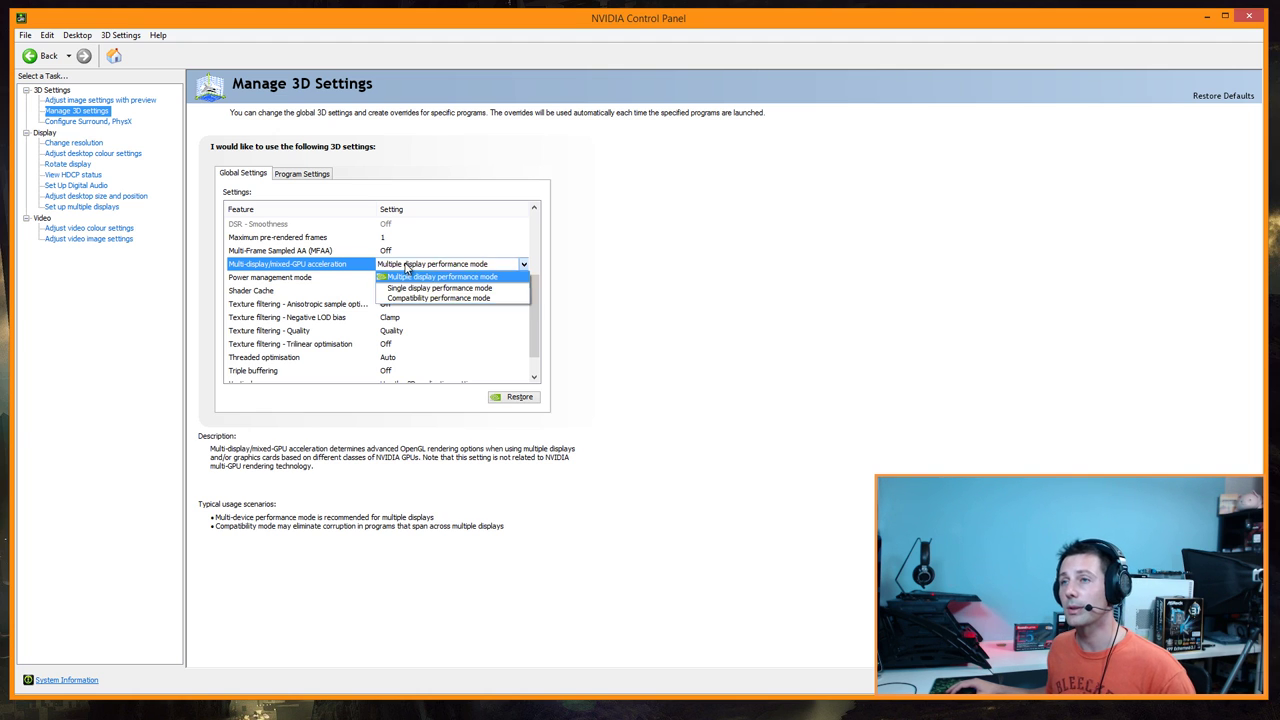
pyautogui.click(416, 275)
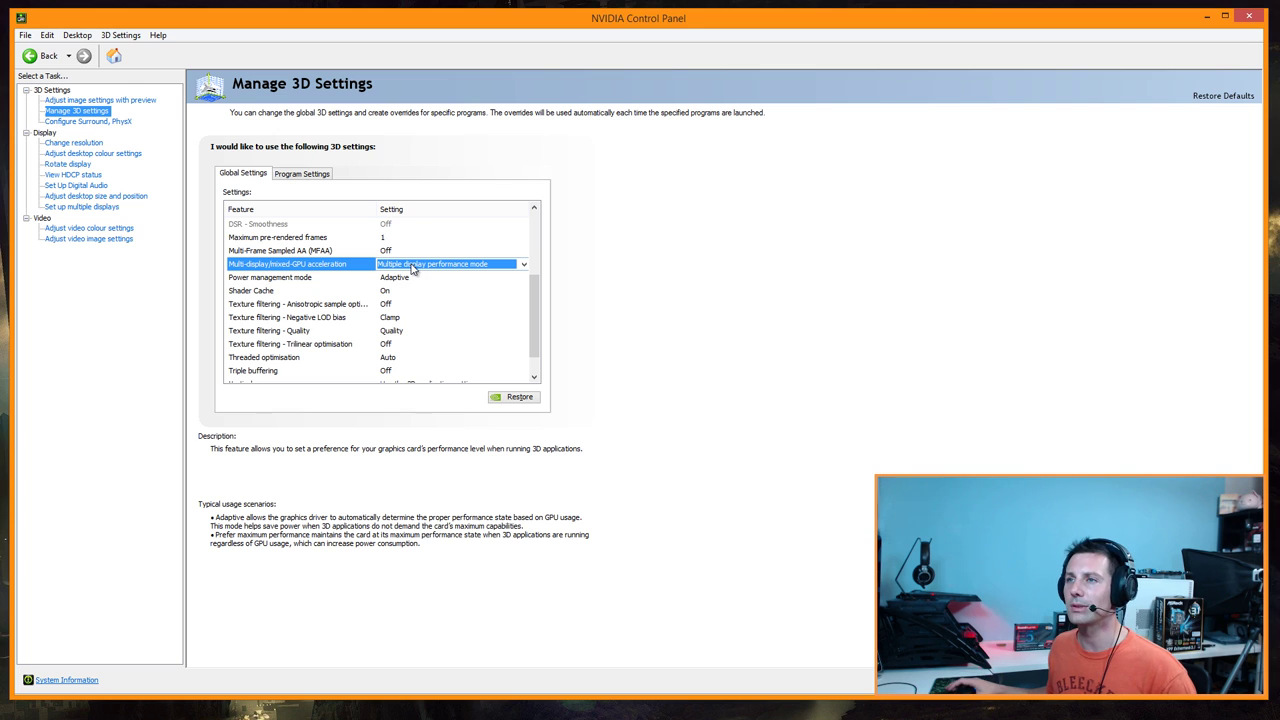
pyautogui.click(412, 266)
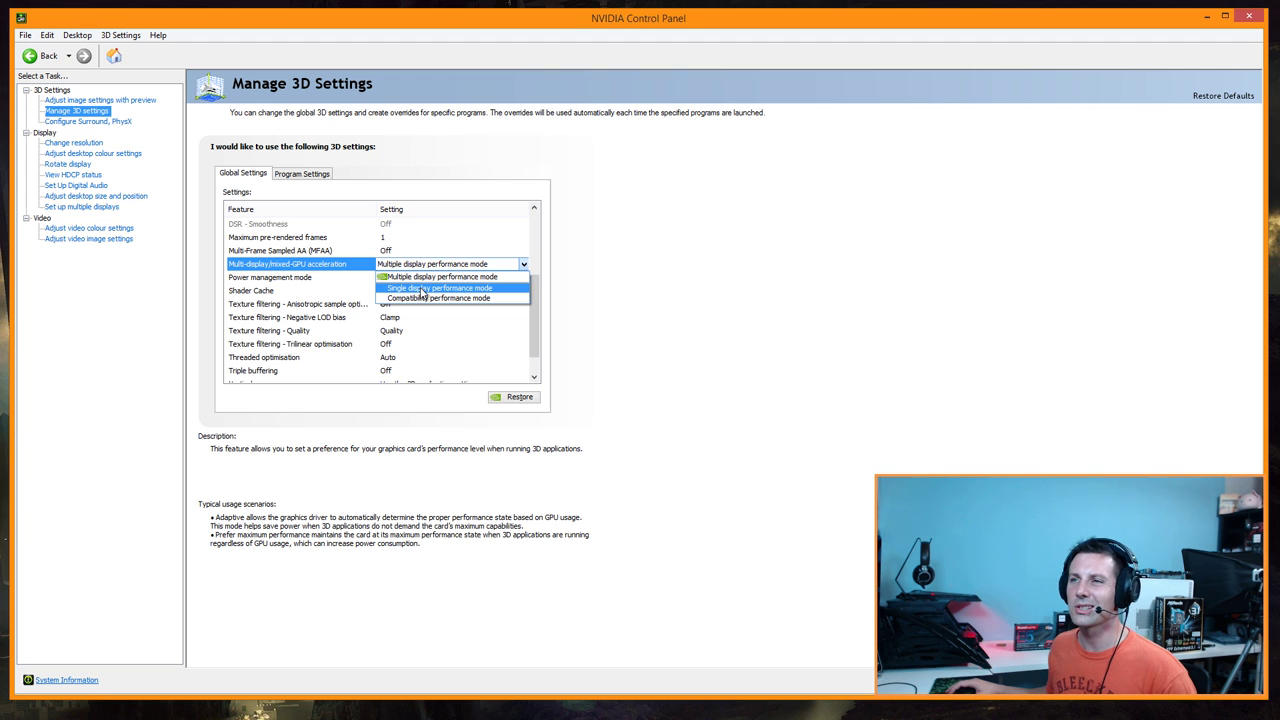
pyautogui.click(422, 278)
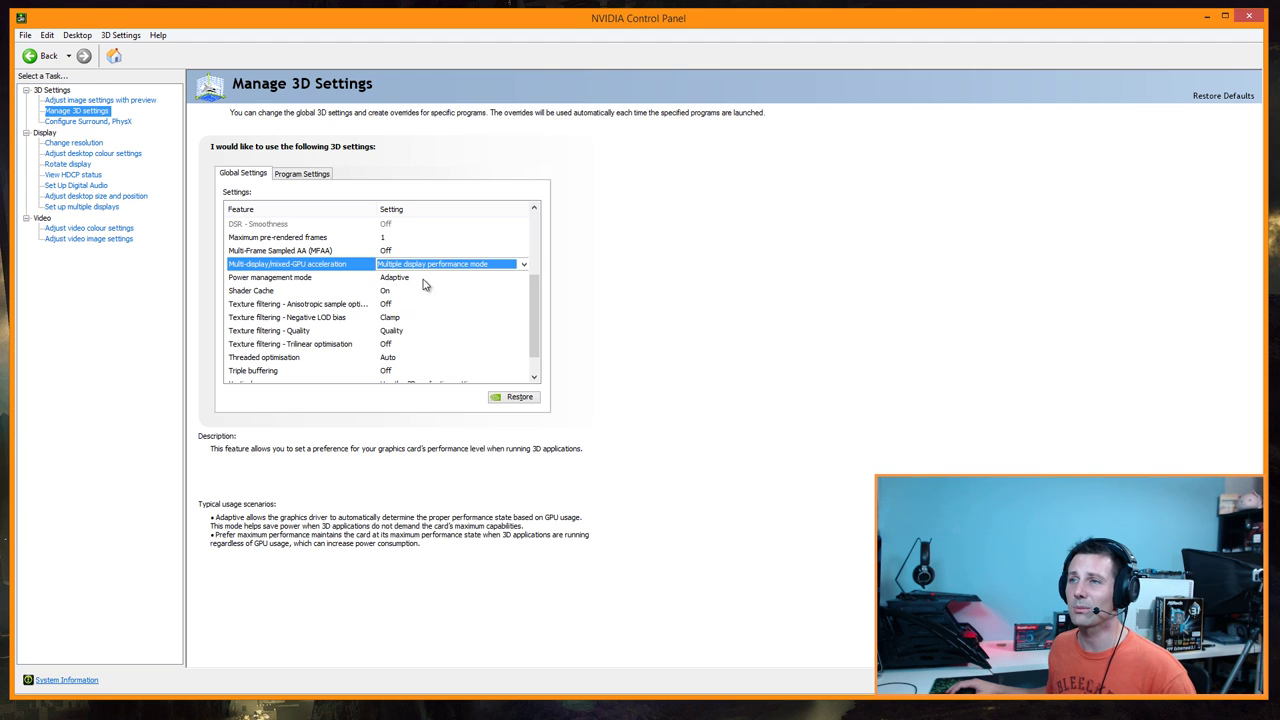
pyautogui.click(320, 279)
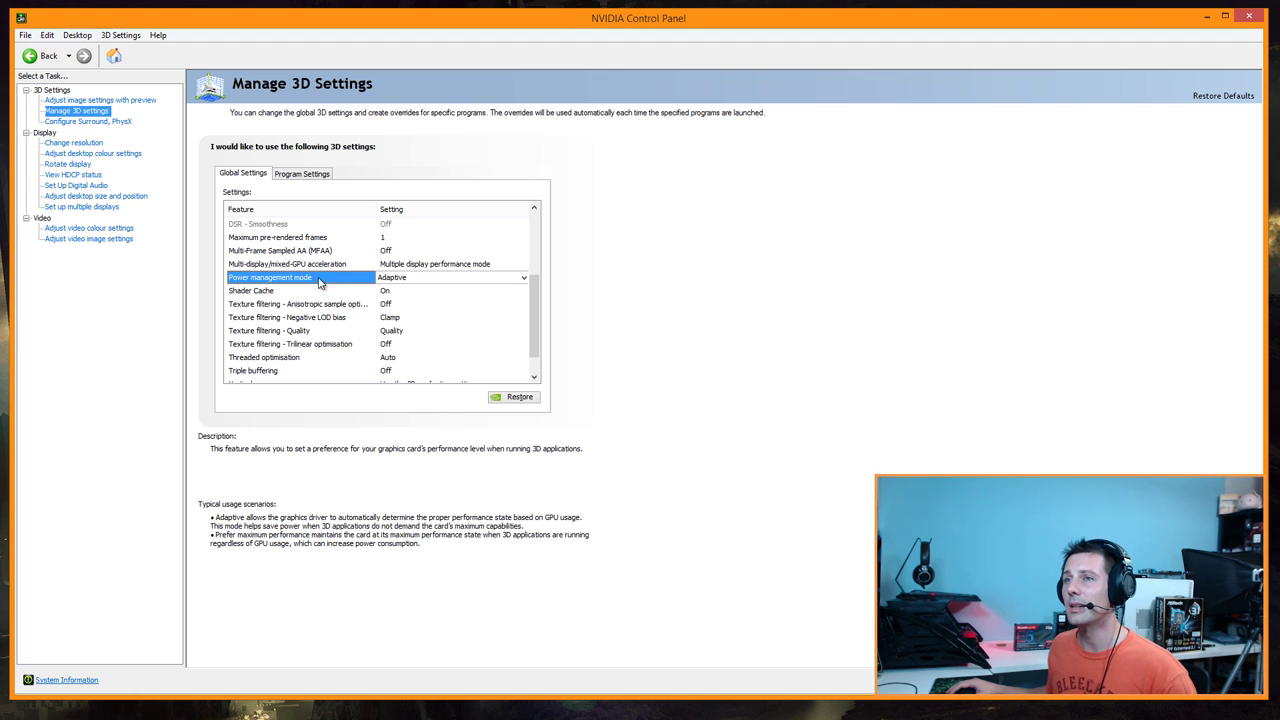
# Step: Confirm Power management mode stays Adaptive, then select the Shader Cache row
pyautogui.click(398, 280)
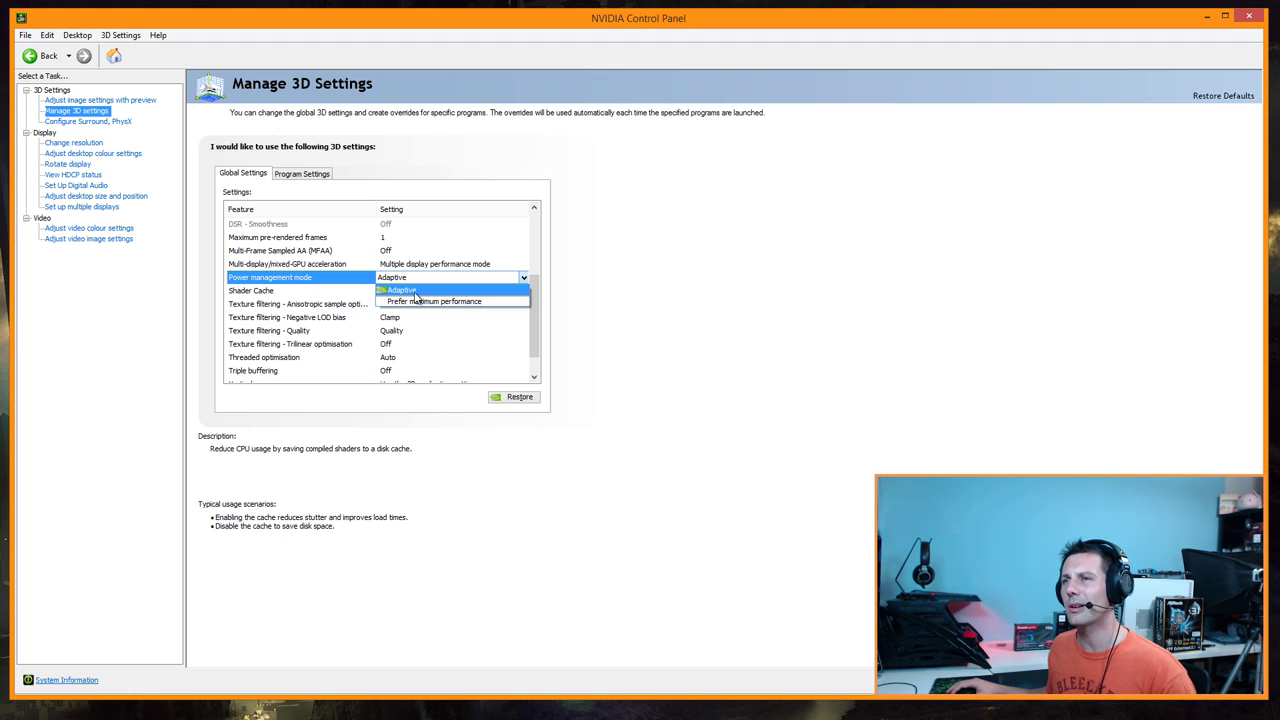
pyautogui.click(415, 290)
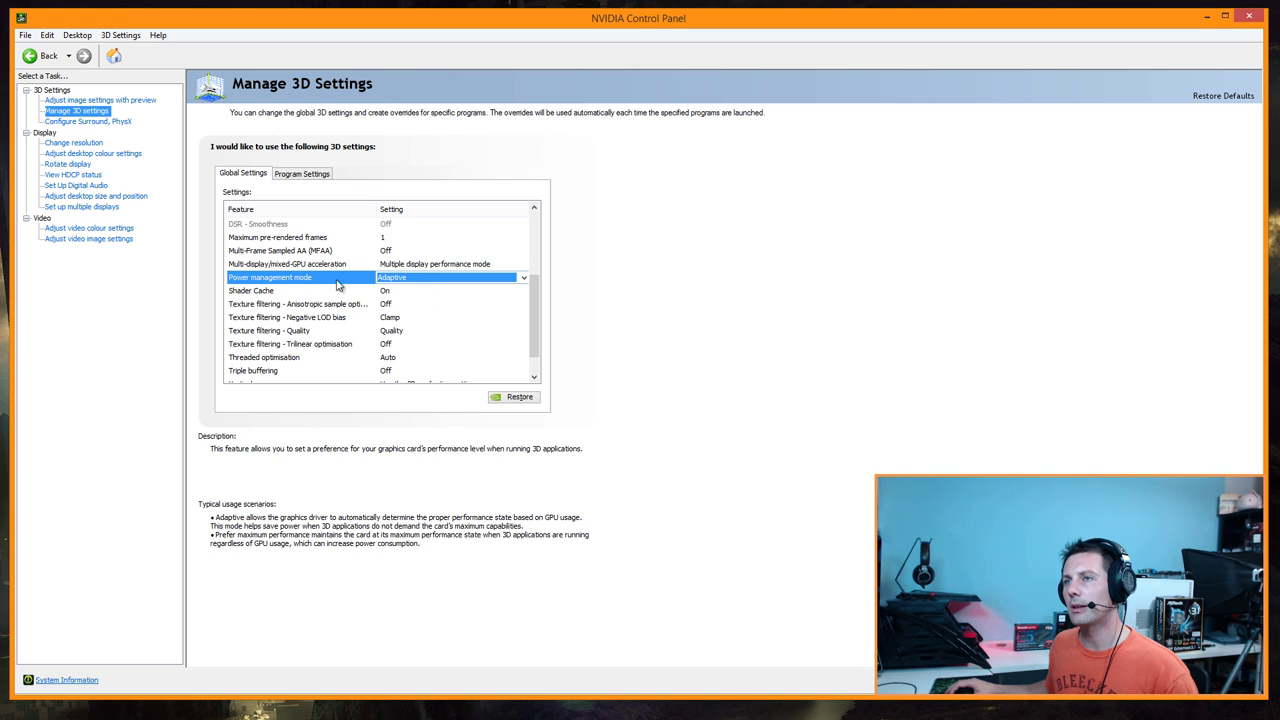
pyautogui.click(281, 292)
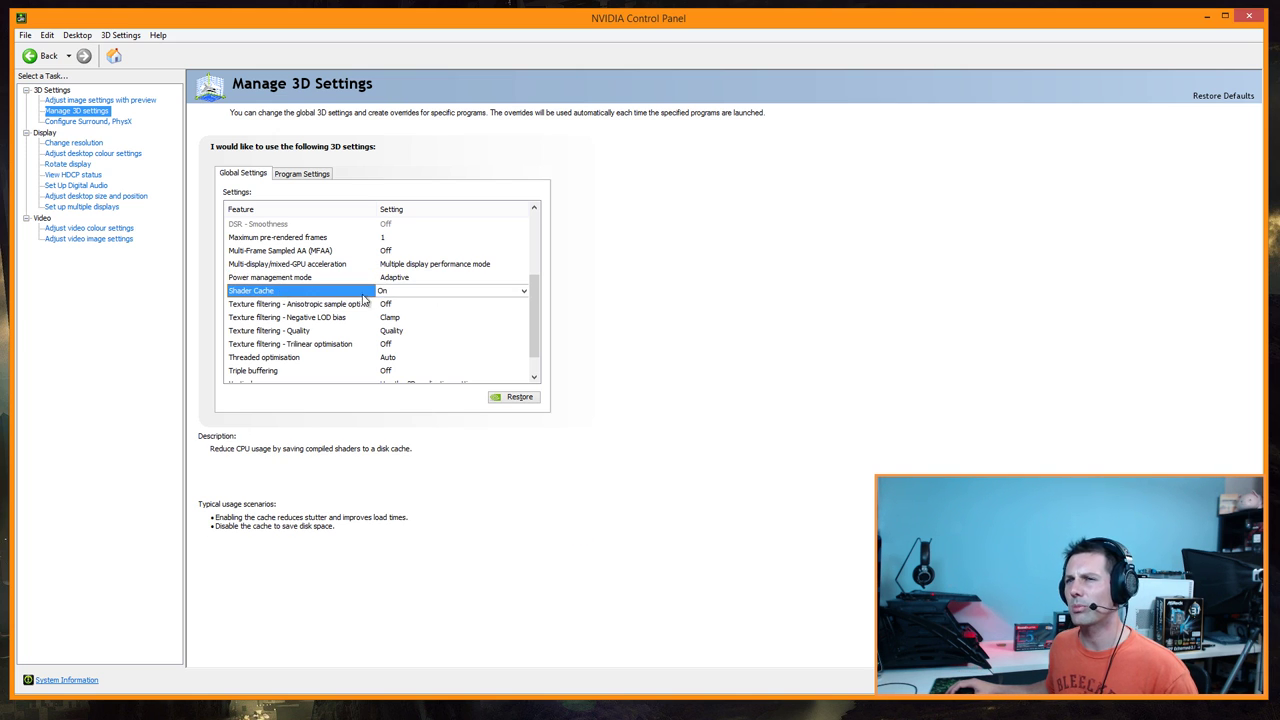